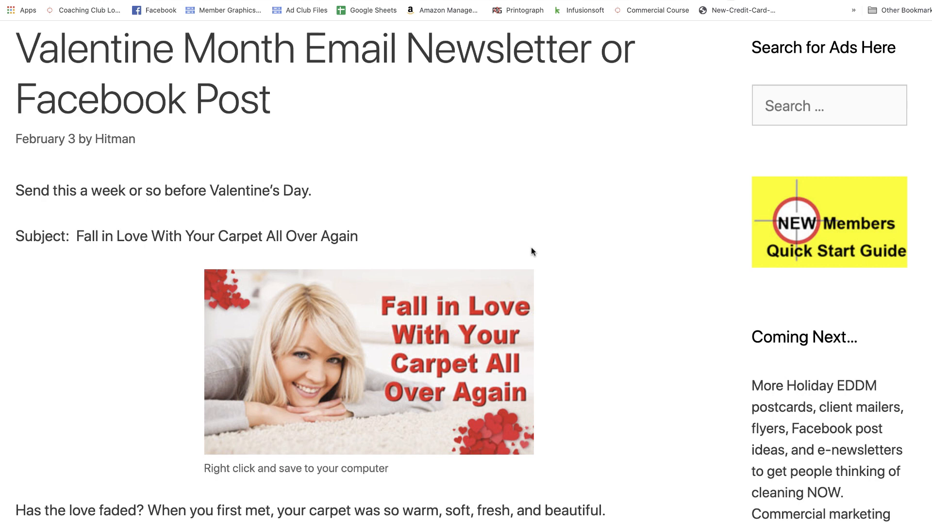
Step: Read through the Valentine Month Email Newsletter article, including its subject line, banner image and body copy
scroll(531, 248, down, 5)
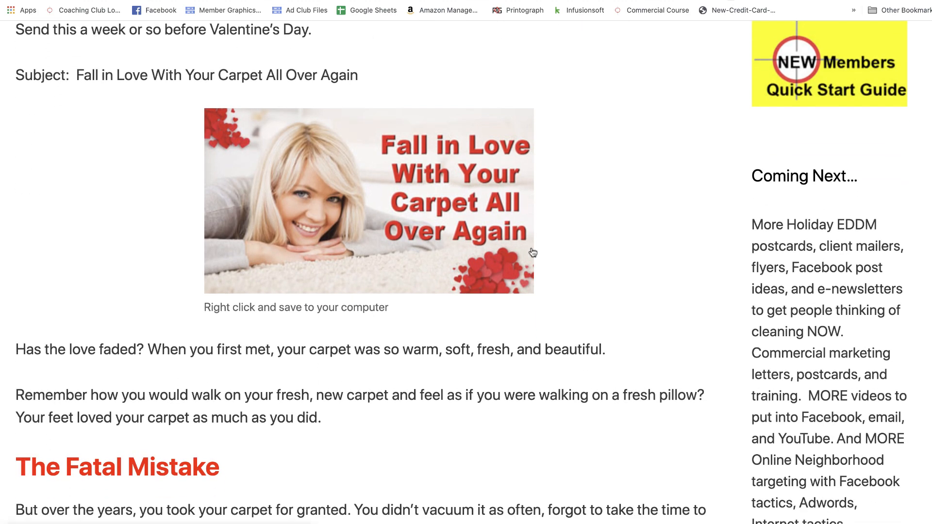
scroll(533, 252, down, 5)
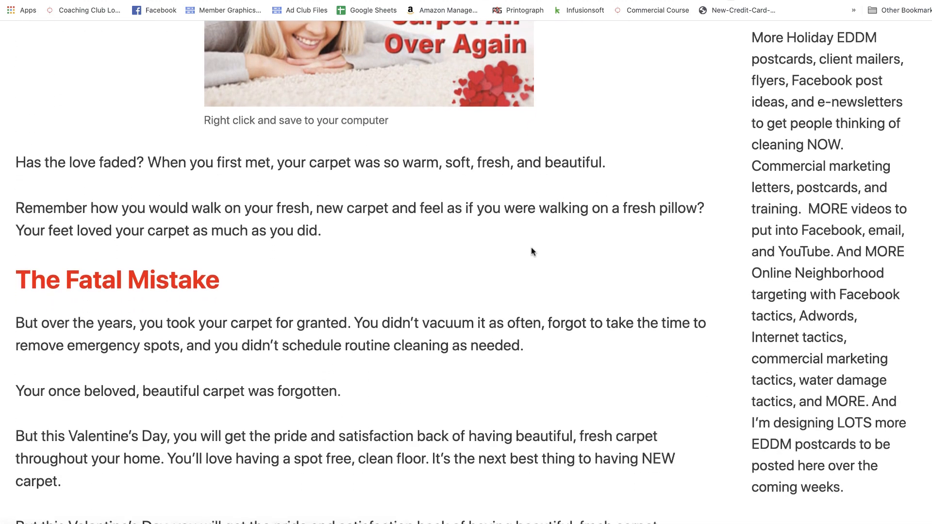
scroll(531, 249, down, 10)
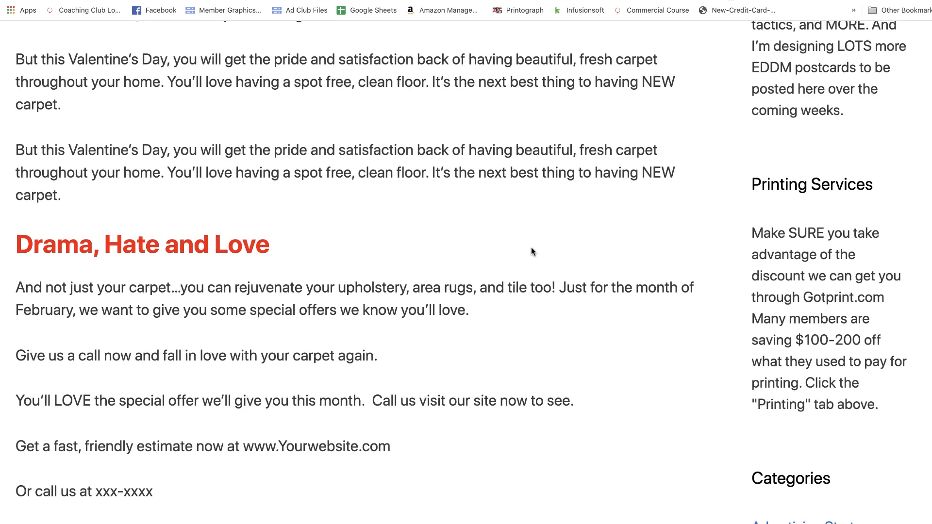
scroll(530, 252, up, 20)
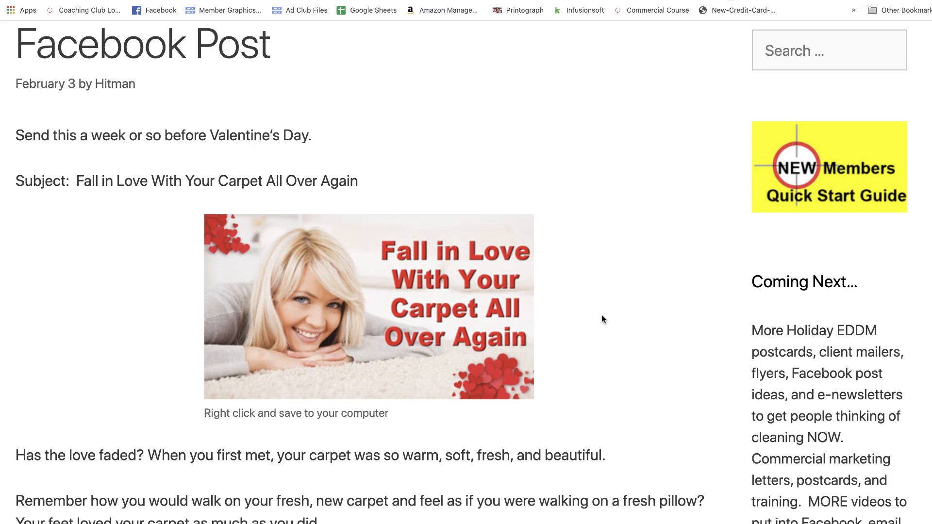
scroll(602, 315, down, 2)
scroll(601, 314, up, 3)
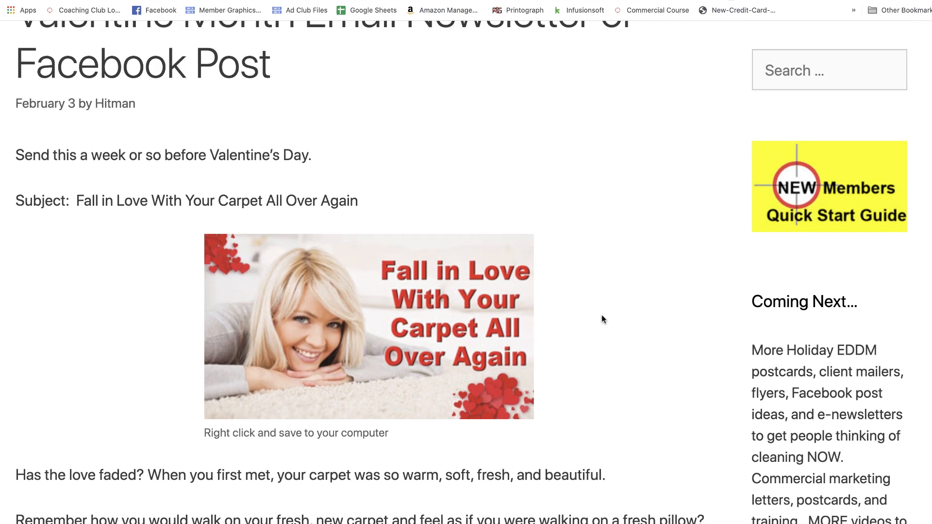
scroll(601, 316, up, 2)
scroll(602, 317, down, 3)
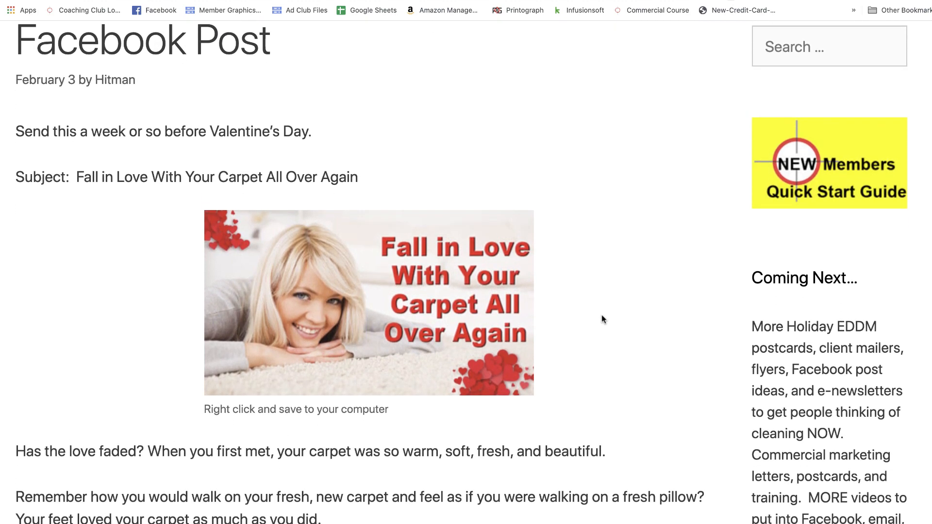
triple_click(189, 177)
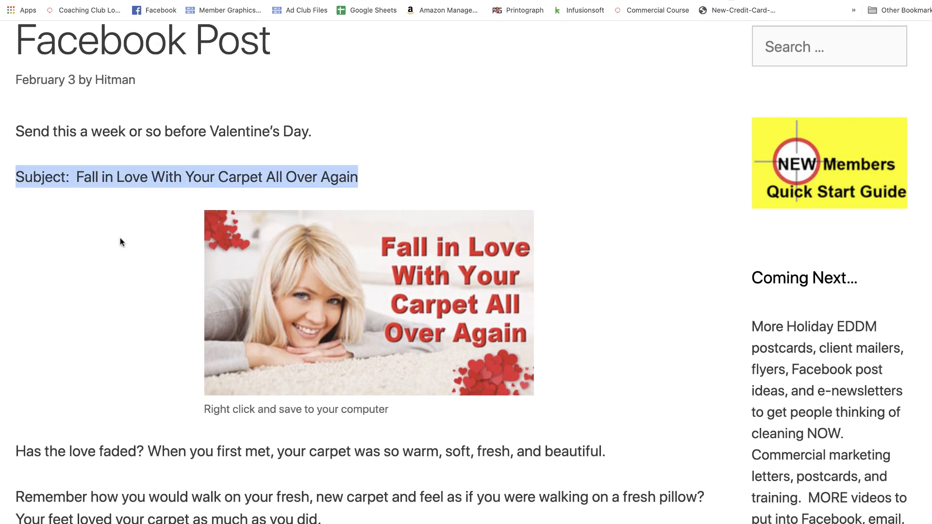
scroll(120, 241, down, 6)
scroll(337, 223, up, 2)
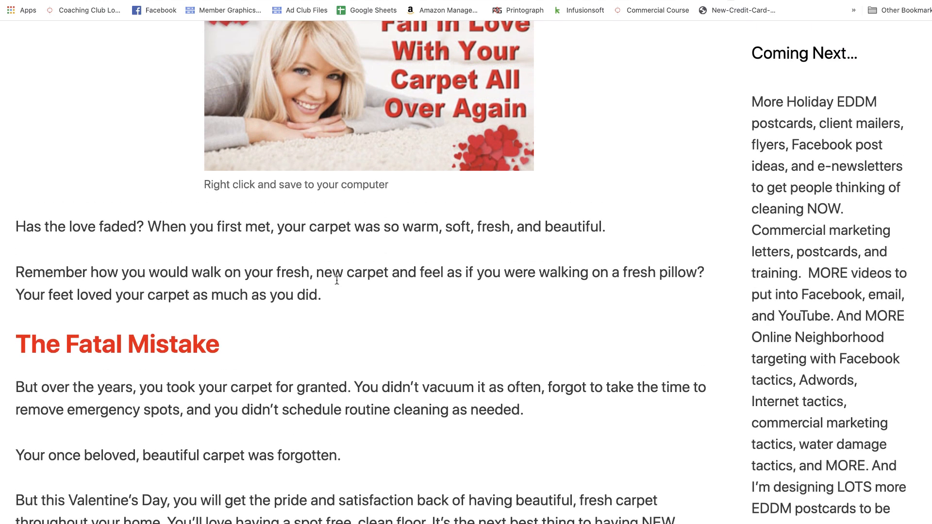
scroll(380, 319, up, 1)
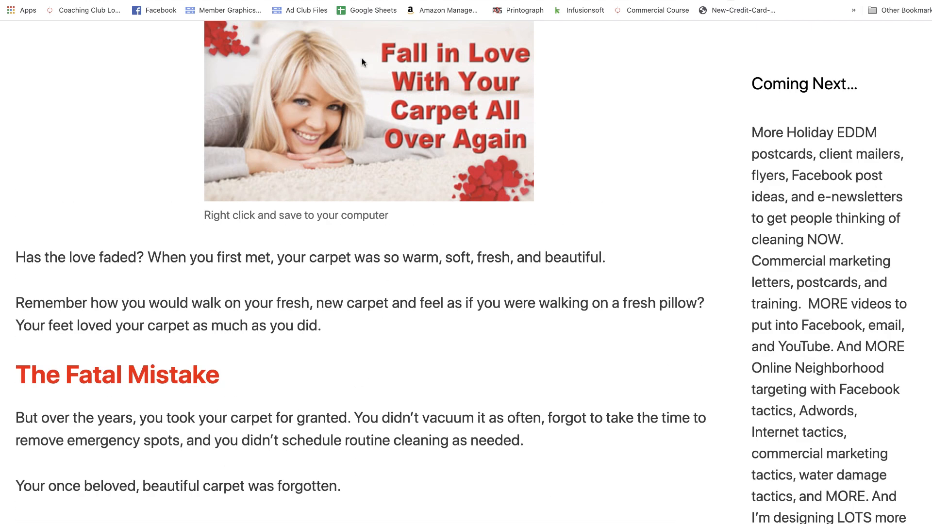
scroll(262, 23, up, 5)
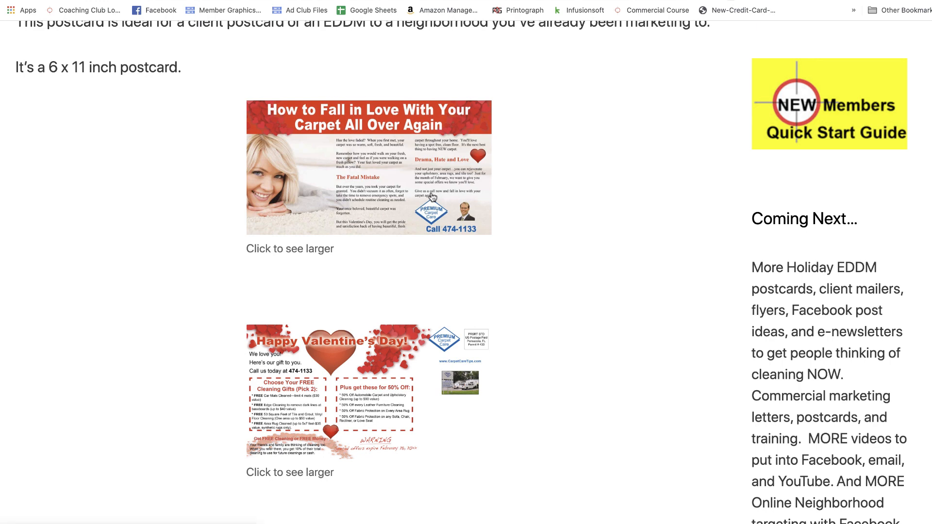
Step: Enlarge the newsletter page and copy the subject text "Fall in Love With Your Carpet All Over Again" without the "Subject:" label
key(super+equal)
scroll(432, 196, down, 3)
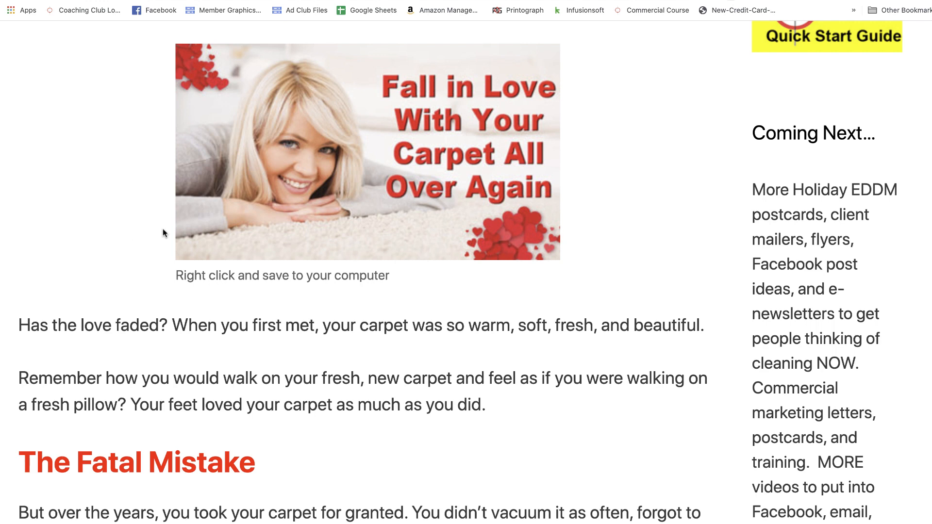
scroll(480, 393, up, 1)
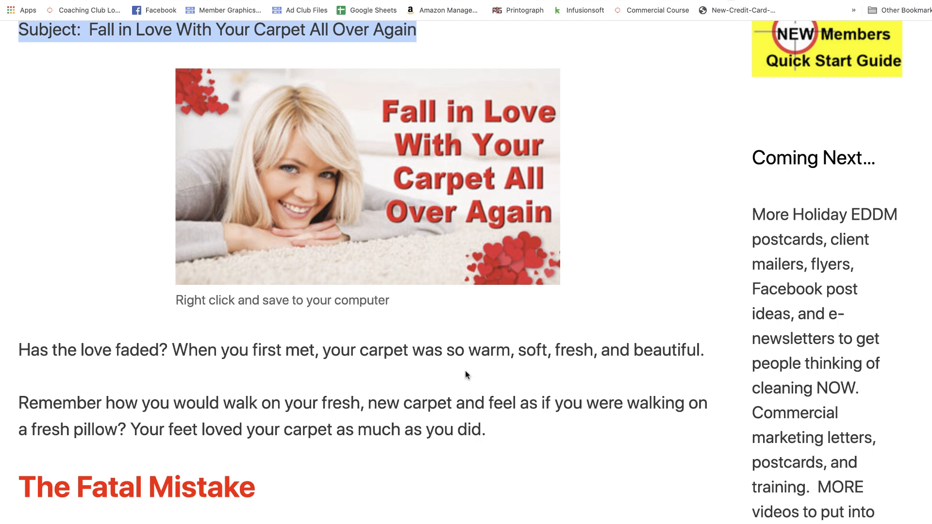
scroll(299, 102, up, 1)
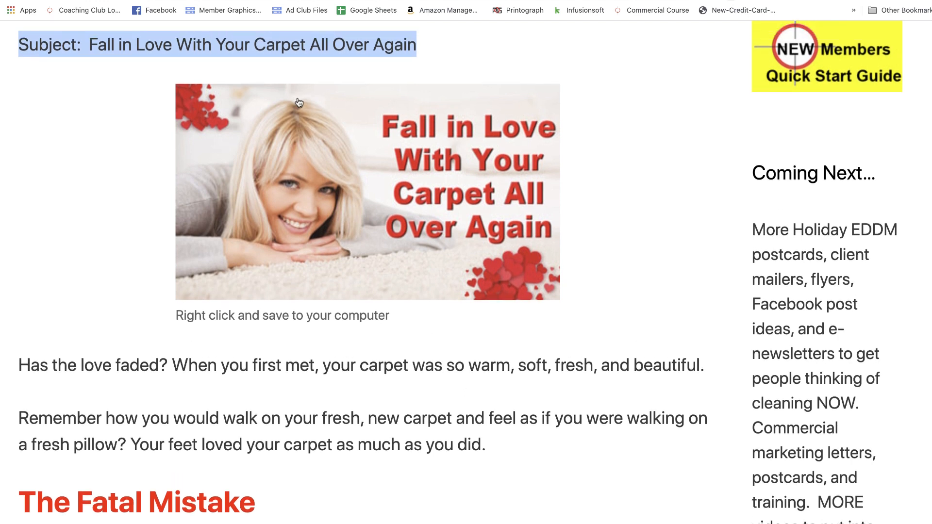
double_click(313, 61)
drag(421, 51, 102, 46)
key(super+c)
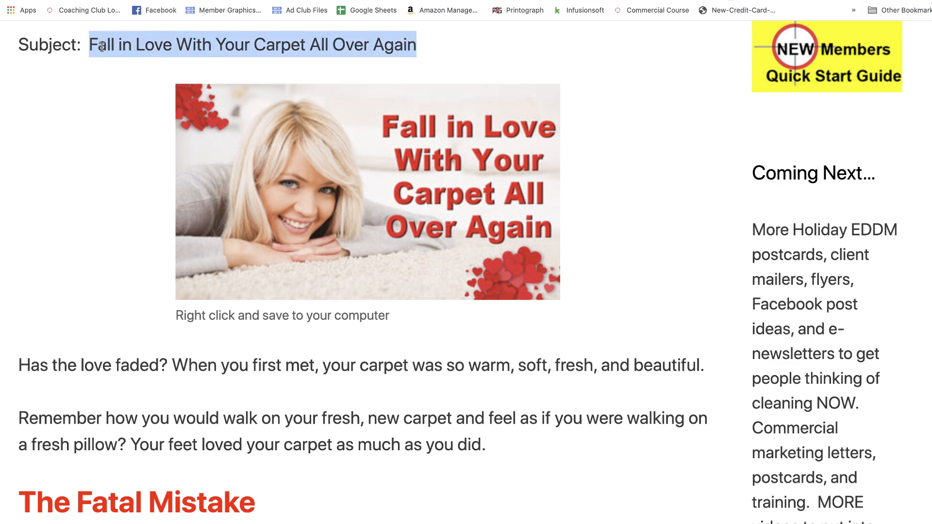
Step: Switch to AWeber, create a message with the Drag & Drop Email Builder and paste the copied text as its subject line
click(271, 0)
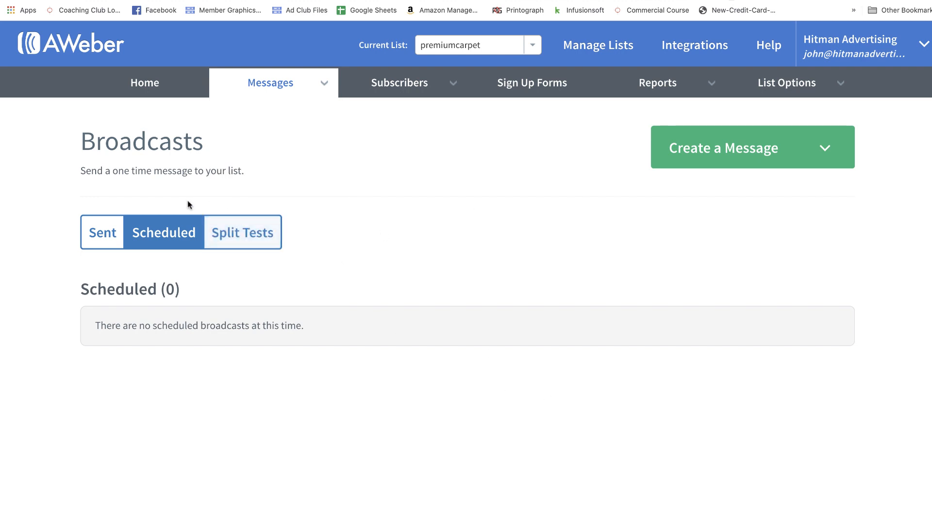
mouse_move(295, 86)
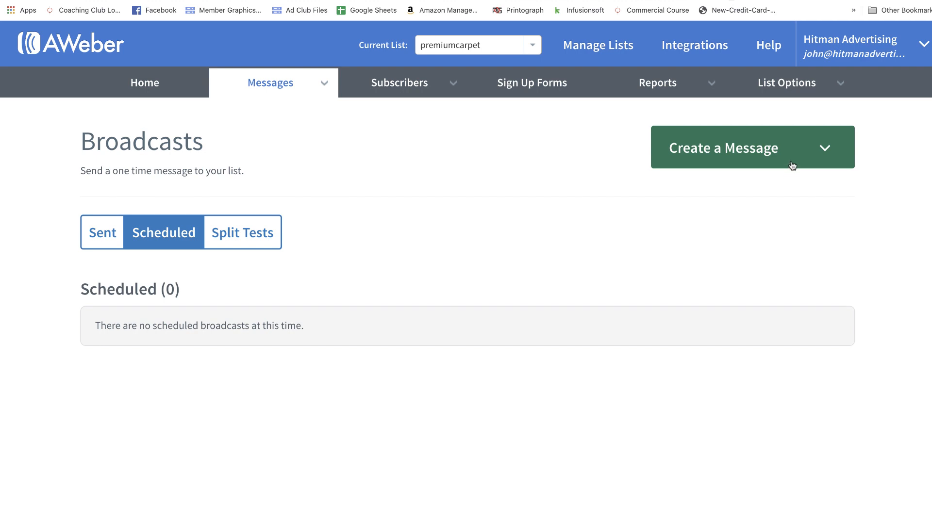
click(827, 157)
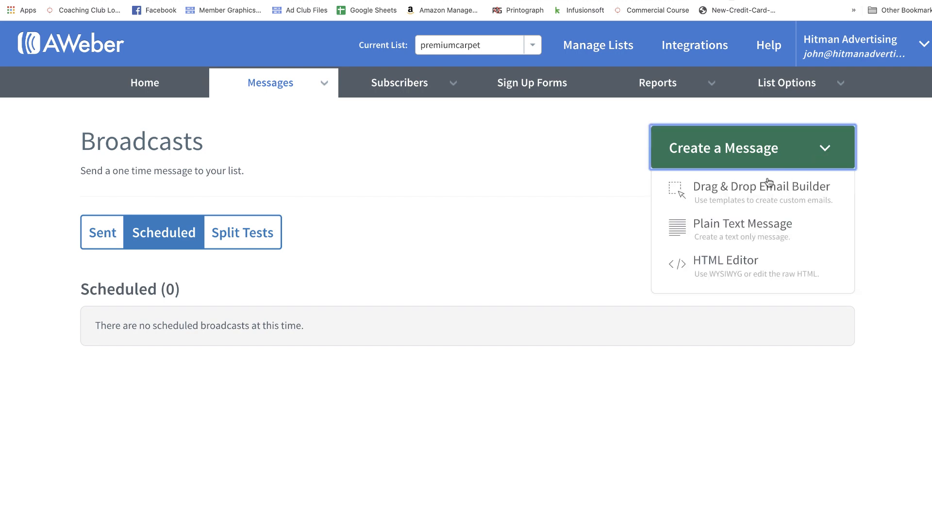
click(748, 192)
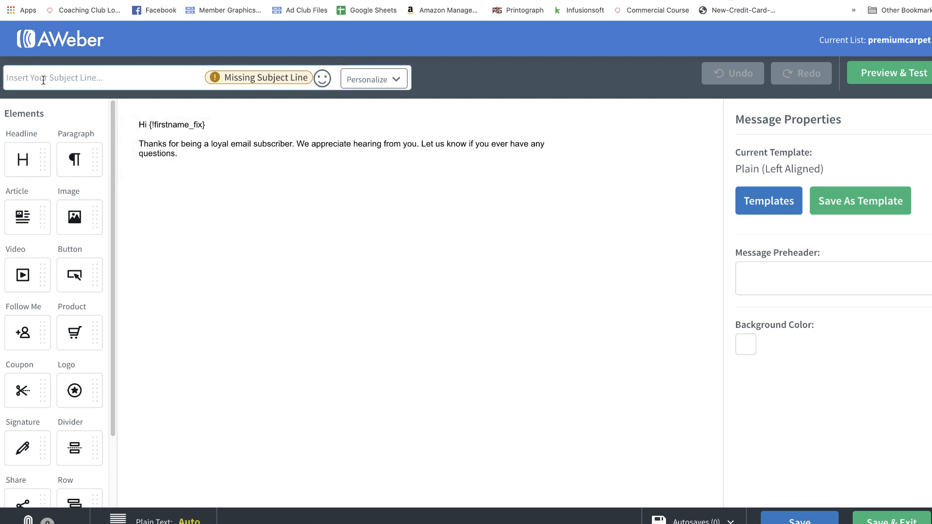
click(43, 81)
key(super+v)
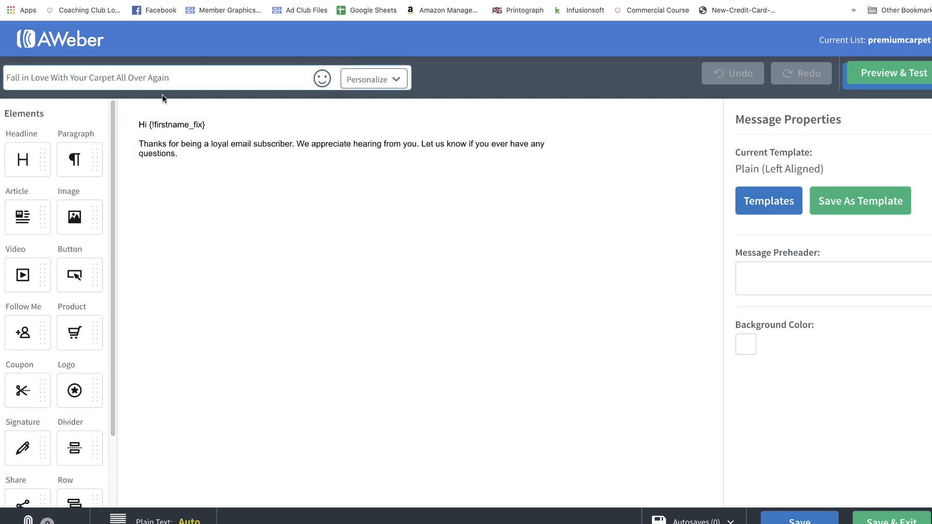
Step: Save the article's "Fall in Love" banner to Downloads as the JPEG image FacebookbannerValentinemonthsmall
right_click(335, 192)
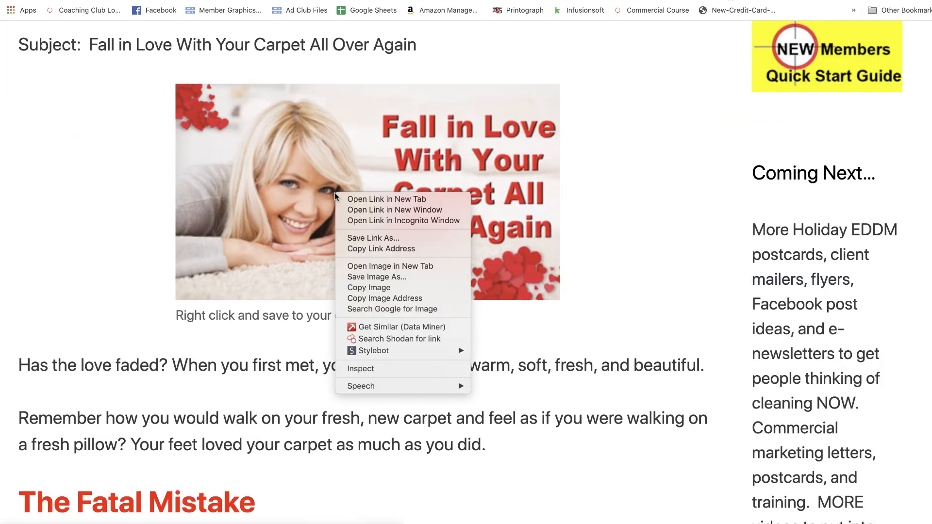
click(378, 277)
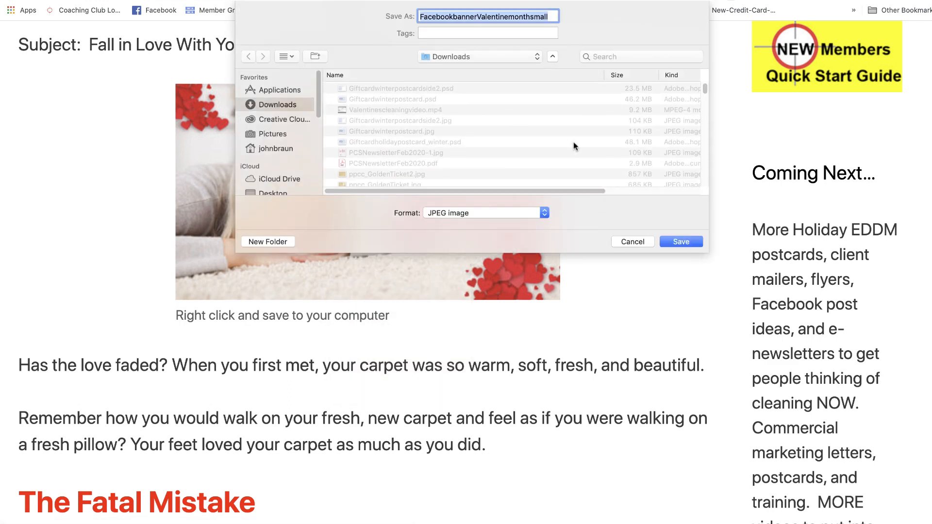
click(674, 243)
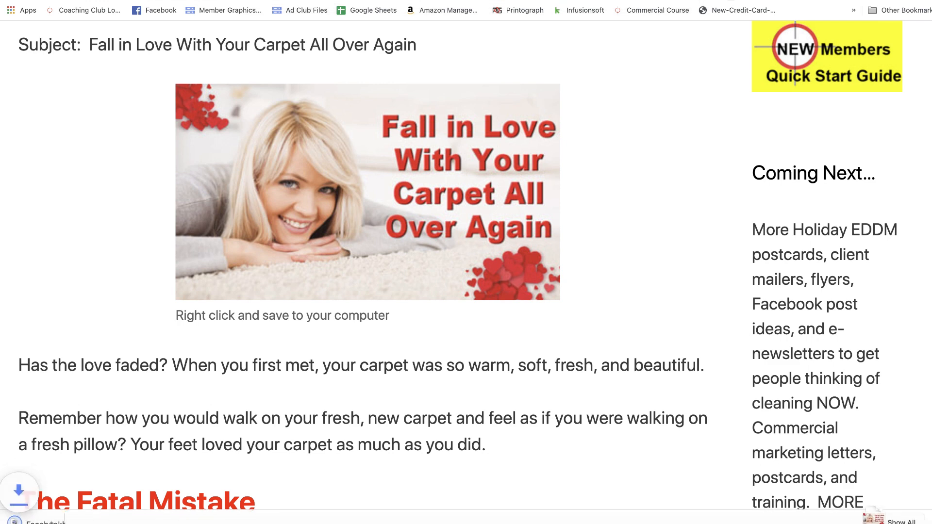
Step: Back in the AWeber message, remove the default text paragraph and add an Image element to the row
click(388, 1)
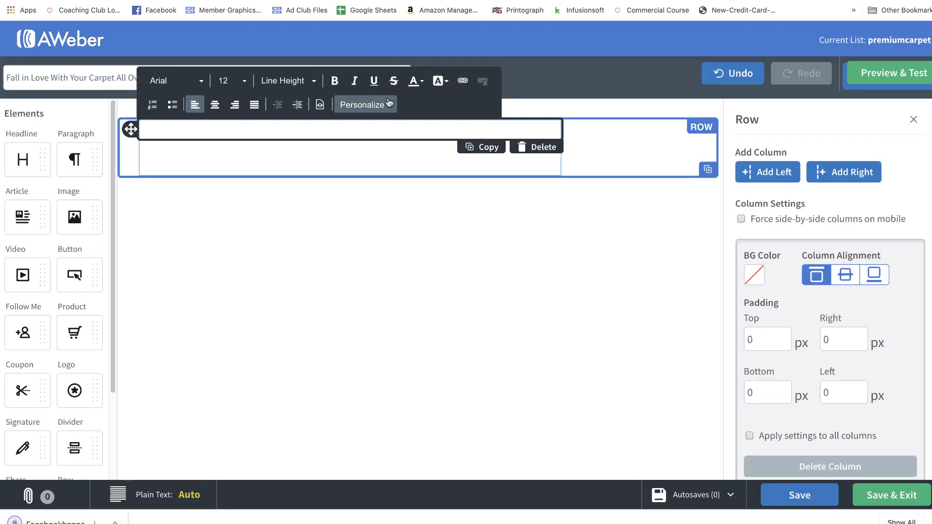
click(253, 151)
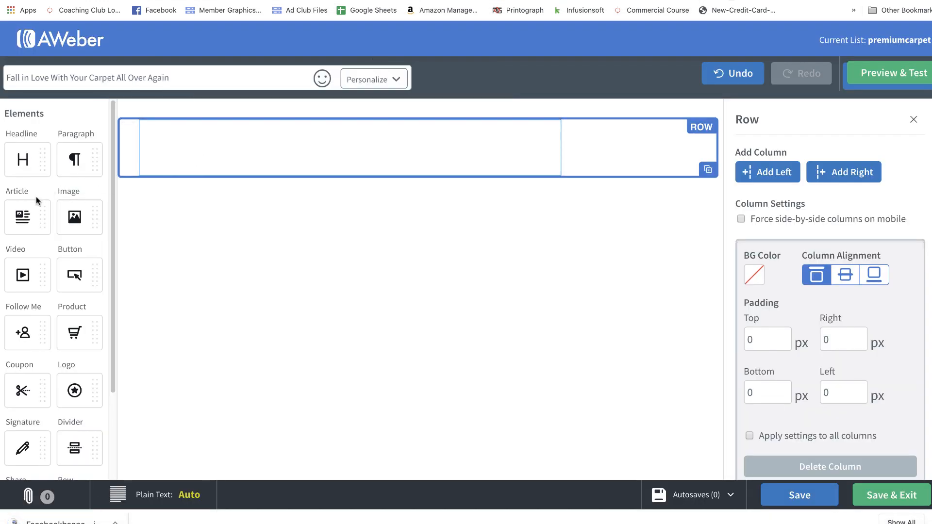
drag(74, 217, 185, 152)
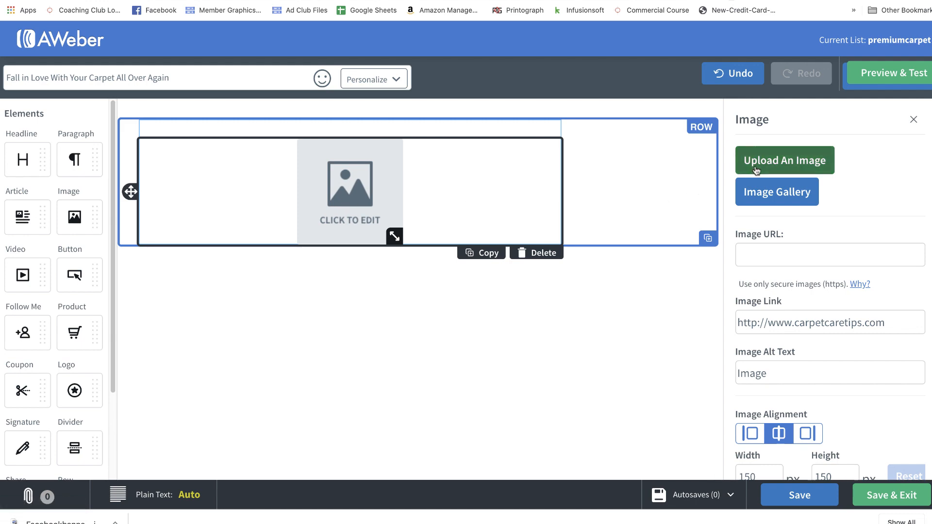
Step: Upload FacebookbannerValentinemonthsmall.jpg from the Downloads folder into the Image element
click(770, 171)
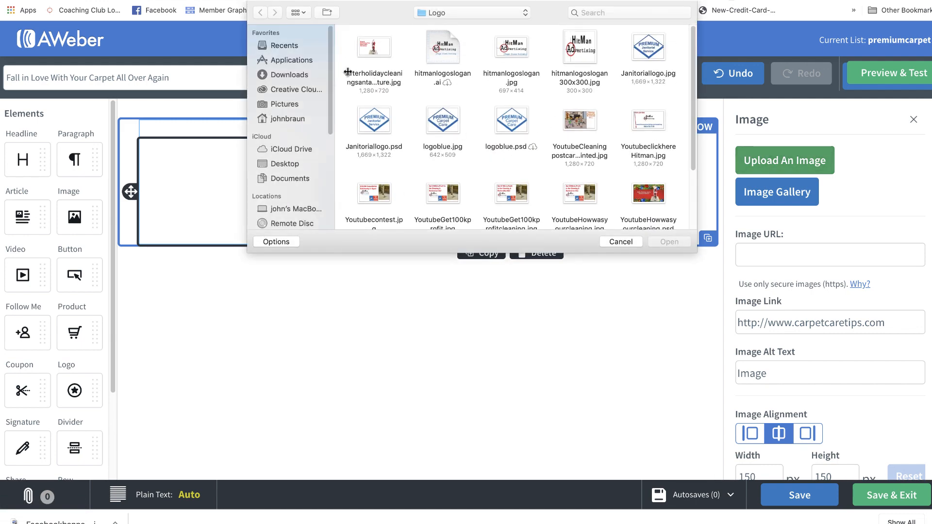
click(309, 78)
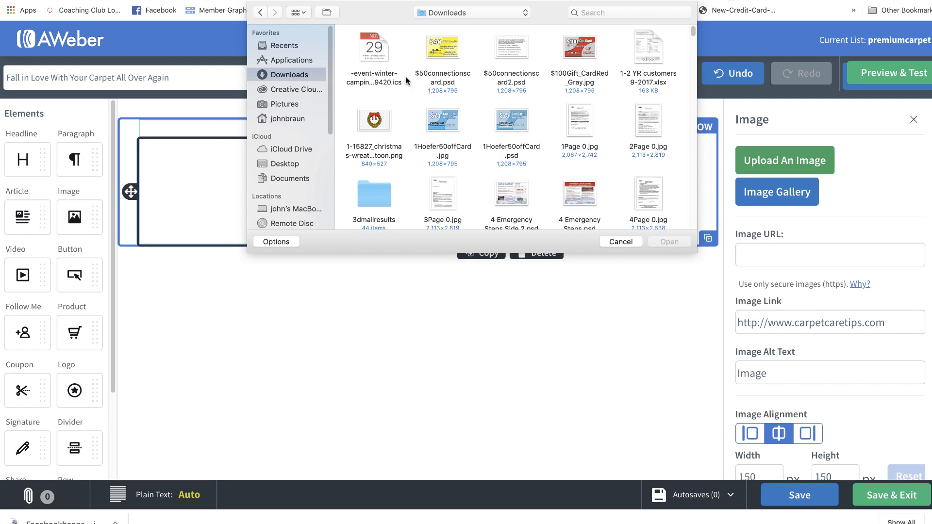
click(302, 14)
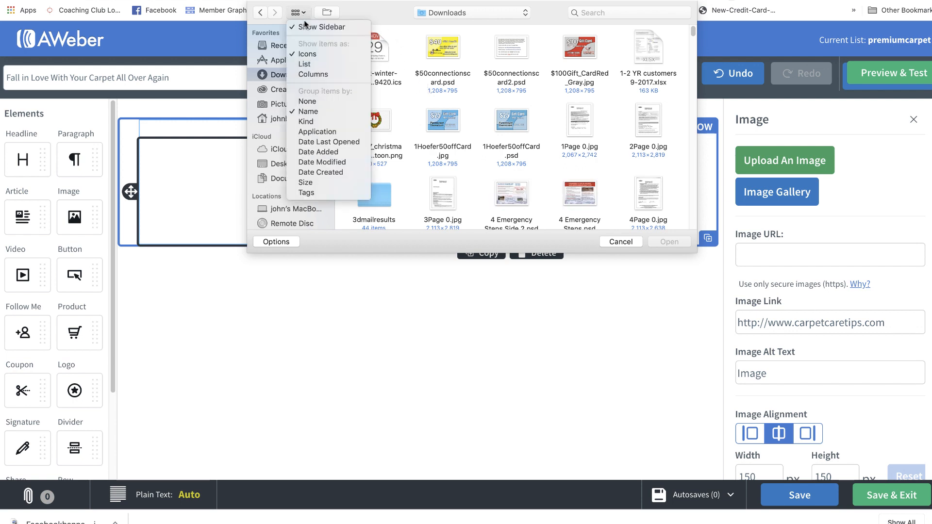
click(308, 64)
click(400, 46)
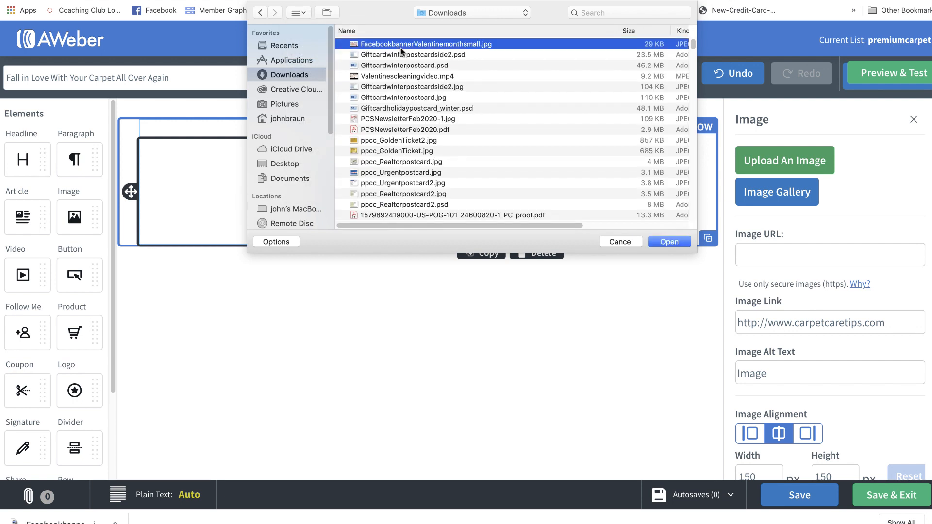
click(661, 240)
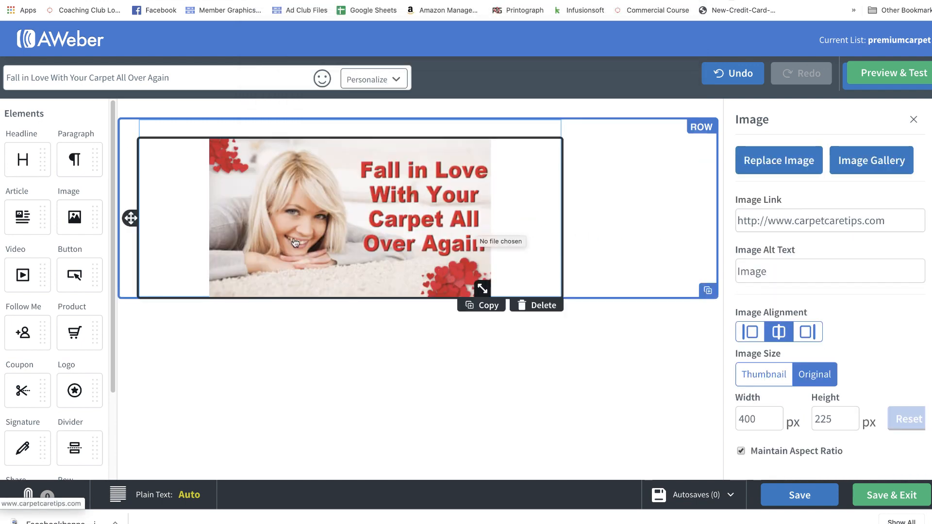
Step: Insert the Premium Carpet Care logo from My Images above the banner and shrink it to about 205 × 162 px
drag(74, 217, 205, 124)
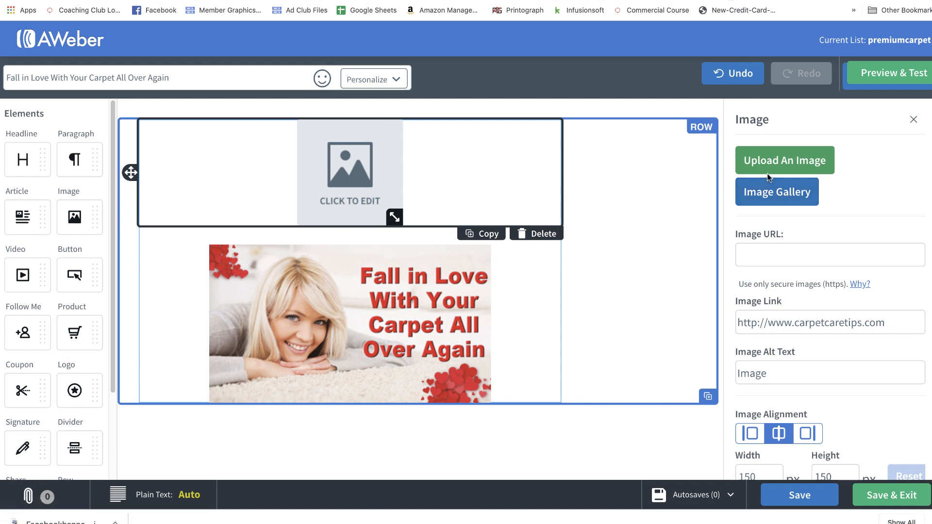
click(810, 198)
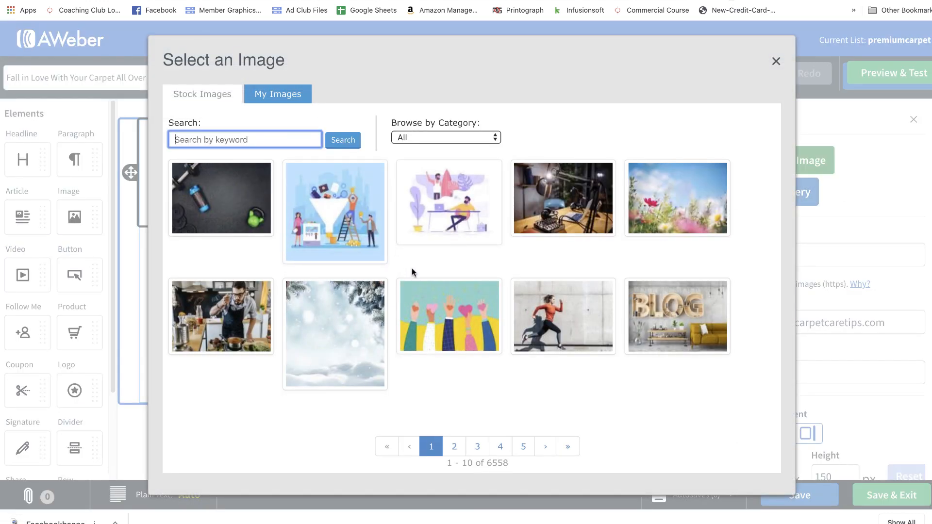
click(281, 99)
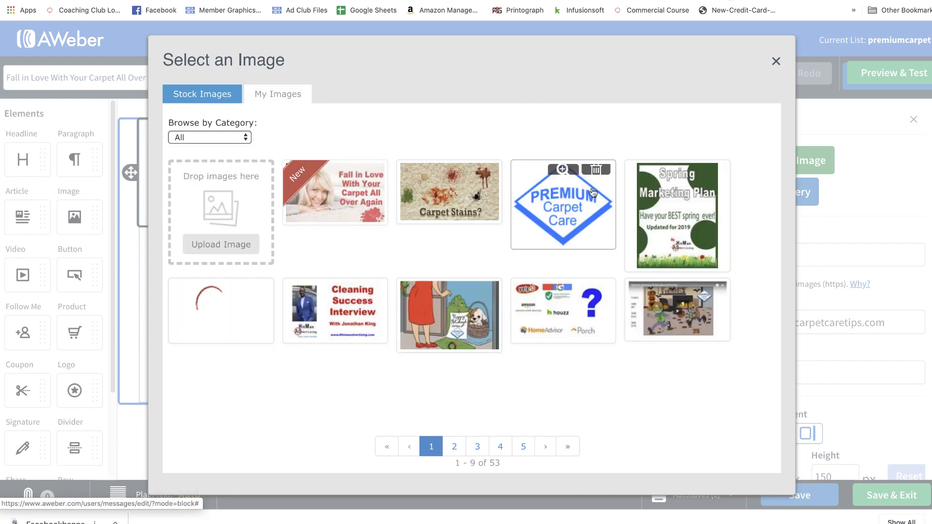
click(563, 208)
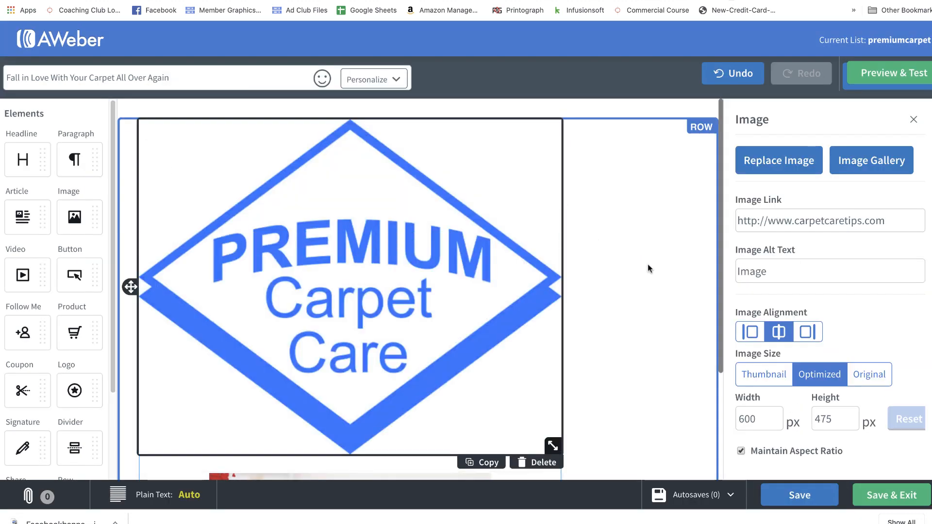
scroll(647, 263, down, 3)
drag(552, 278, 333, 225)
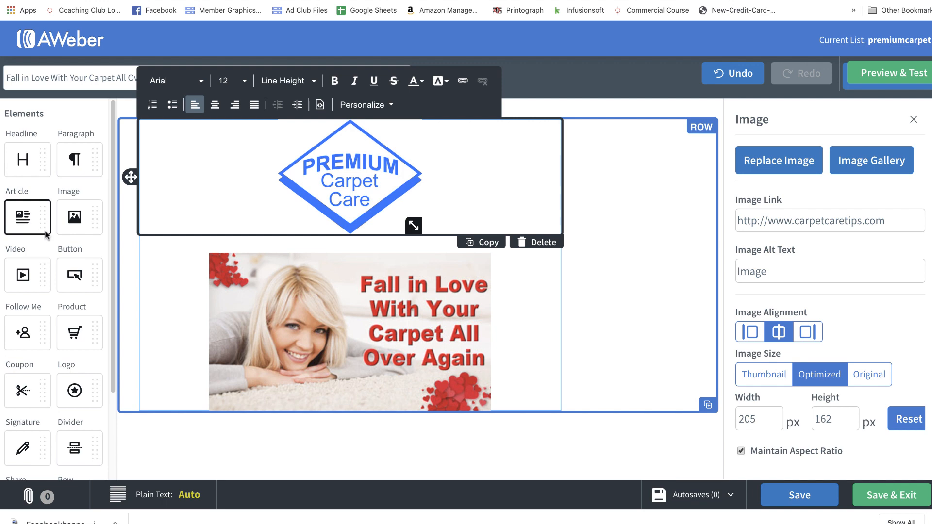
Step: Add a Paragraph element below the banner and copy the article's body text from "Has the love faded?" through "Or call us at xxx-xxxx"
scroll(70, 262, down, 1)
drag(115, 234, 213, 402)
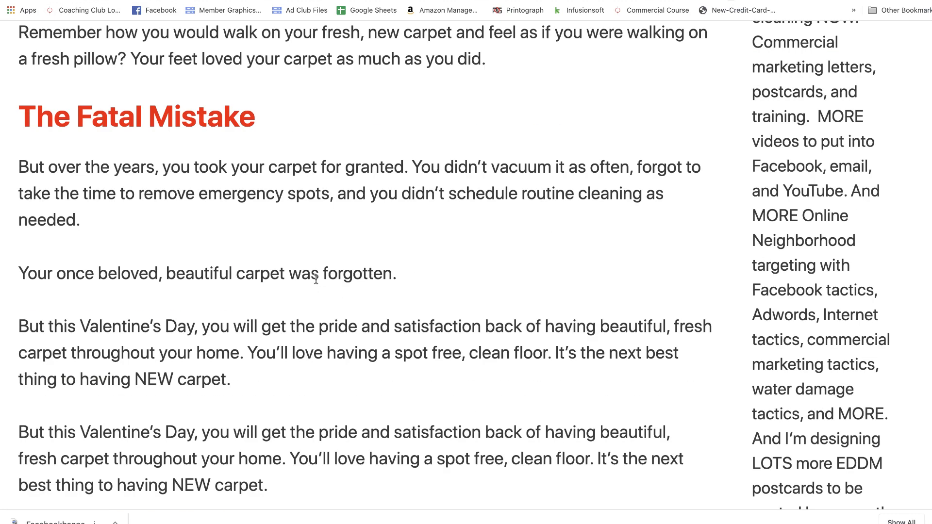
key(super+minus)
key(super+minus)
key(super+minus)
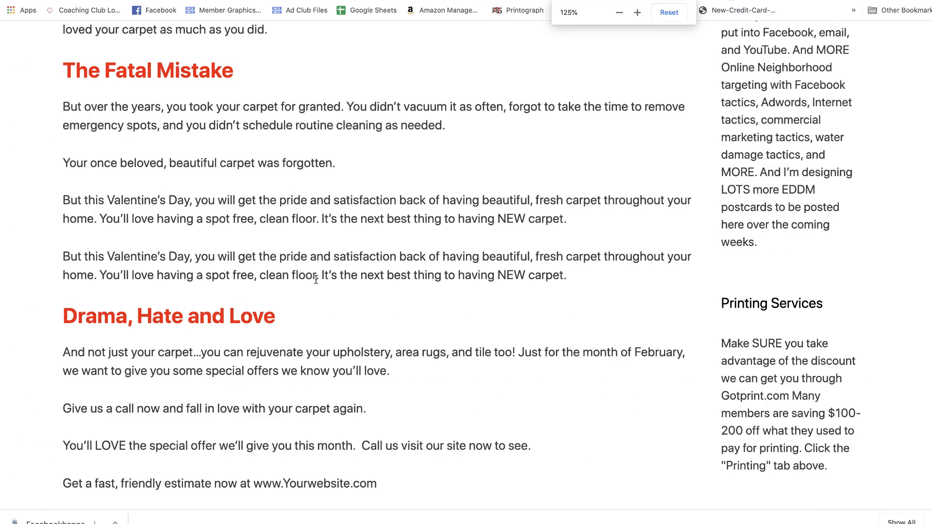
scroll(316, 304, down, 3)
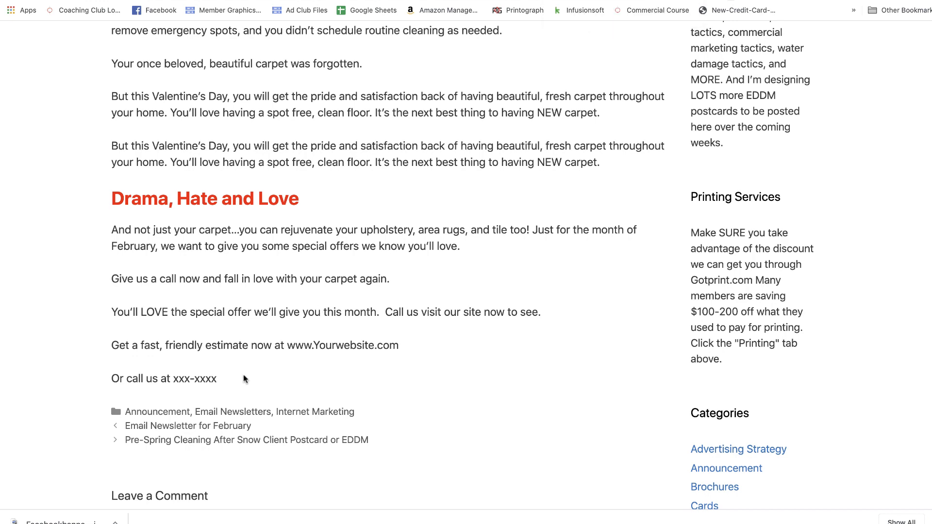
drag(229, 378, 113, 136)
key(ctrl+c)
scroll(193, 233, up, 8)
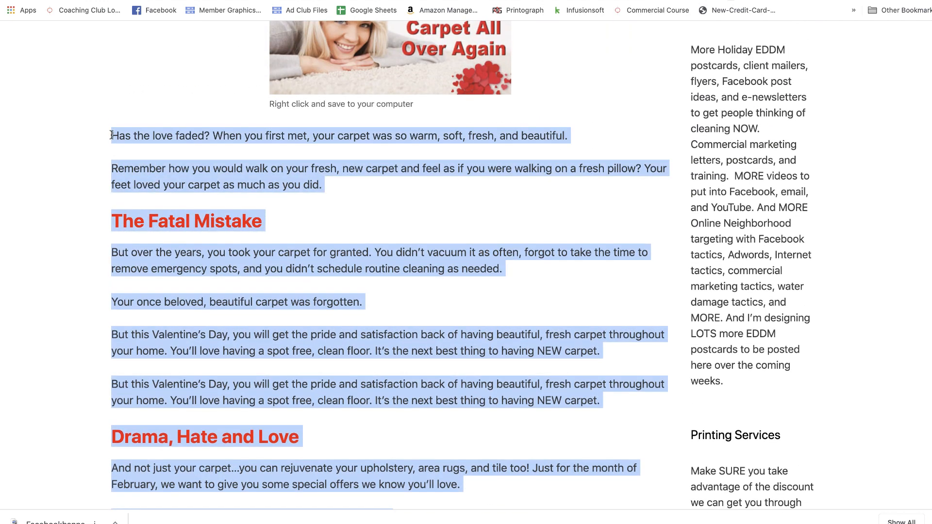
scroll(120, 206, up, 6)
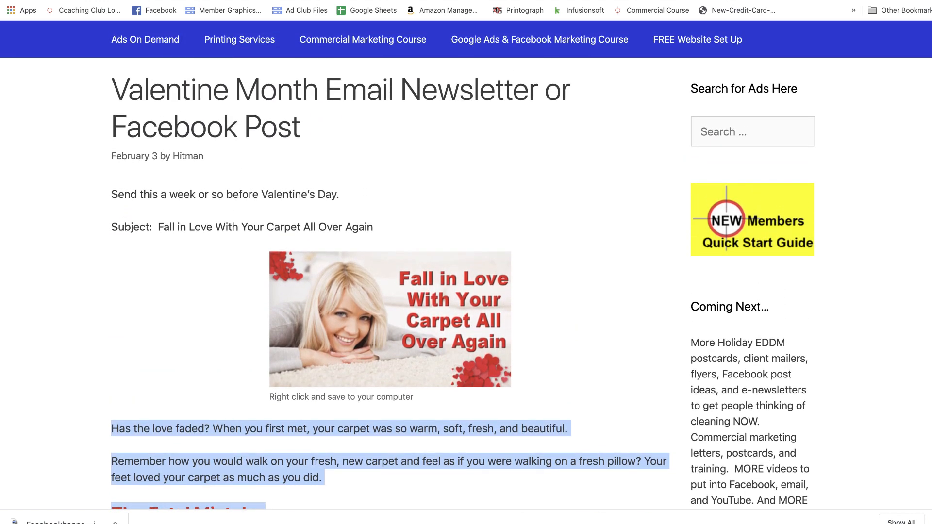
Step: Paste the article copy into the empty paragraph below the banner and insert a blank line above the heading "The Fatal Mistake"
click(350, 1)
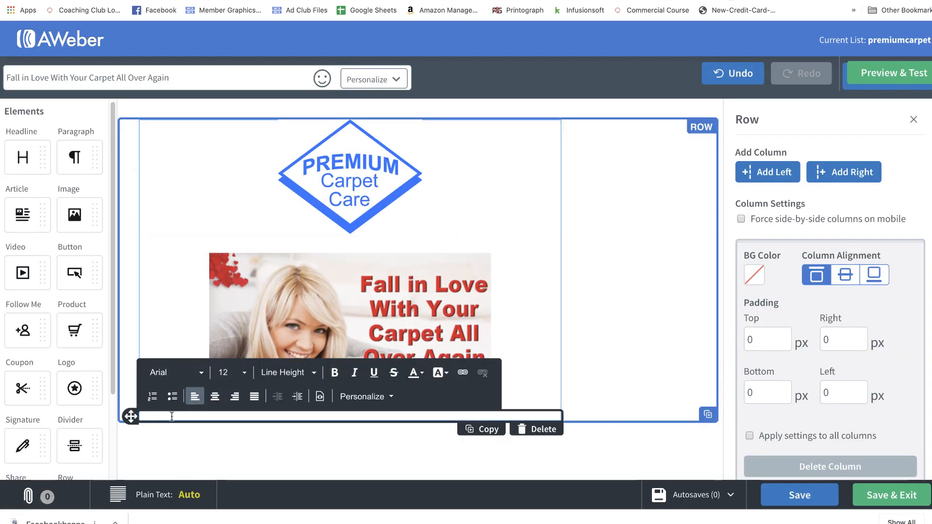
key(ctrl+v)
scroll(372, 425, down, 3)
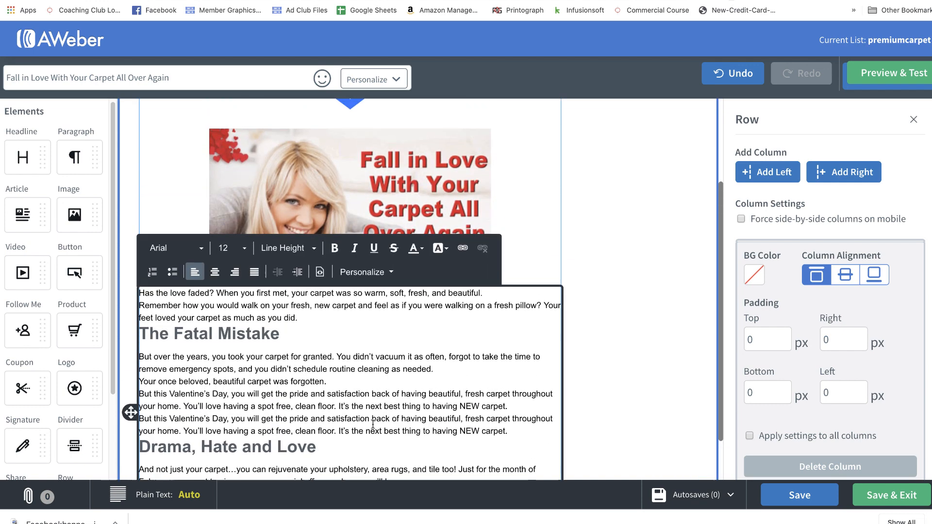
scroll(372, 425, up, 1)
click(311, 347)
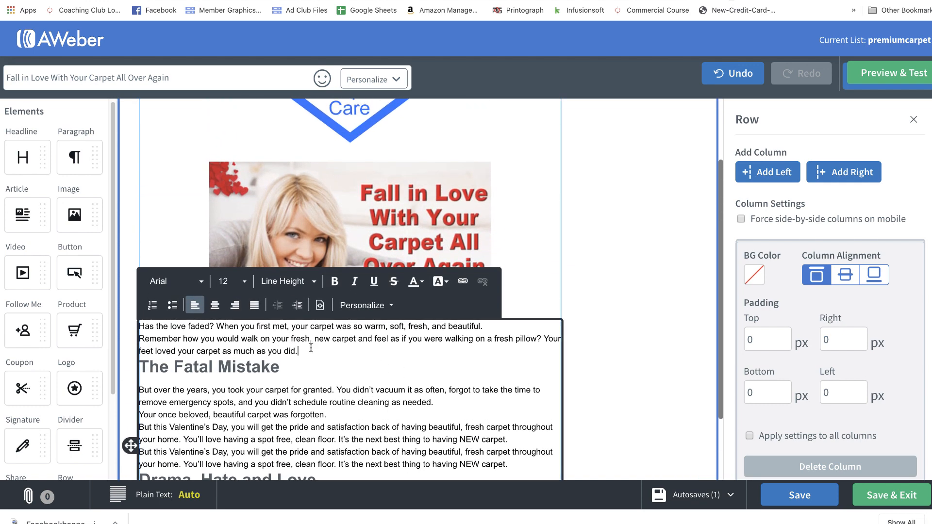
key(Return)
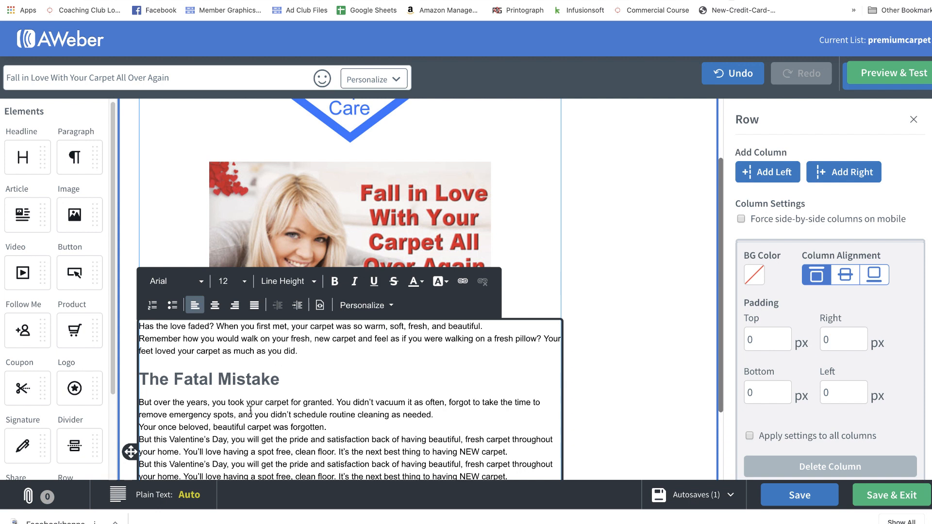
drag(280, 381, 139, 380)
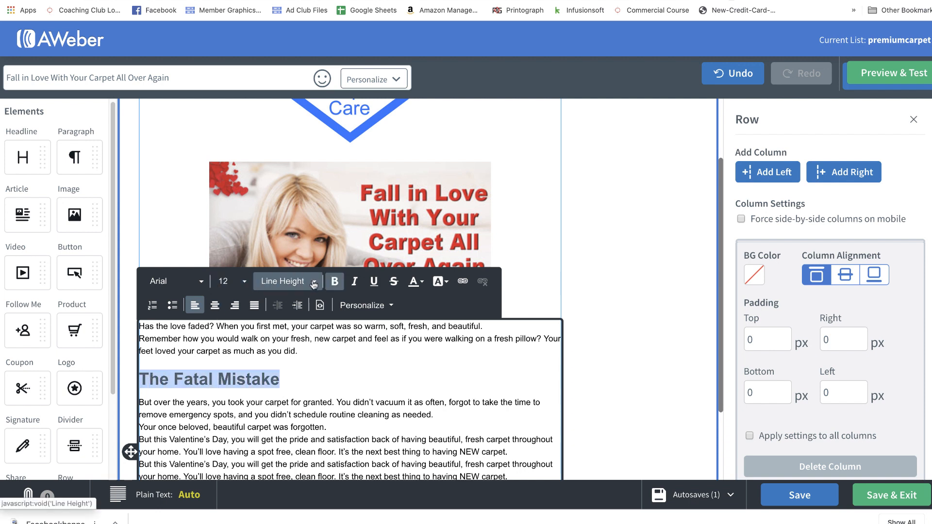
click(415, 281)
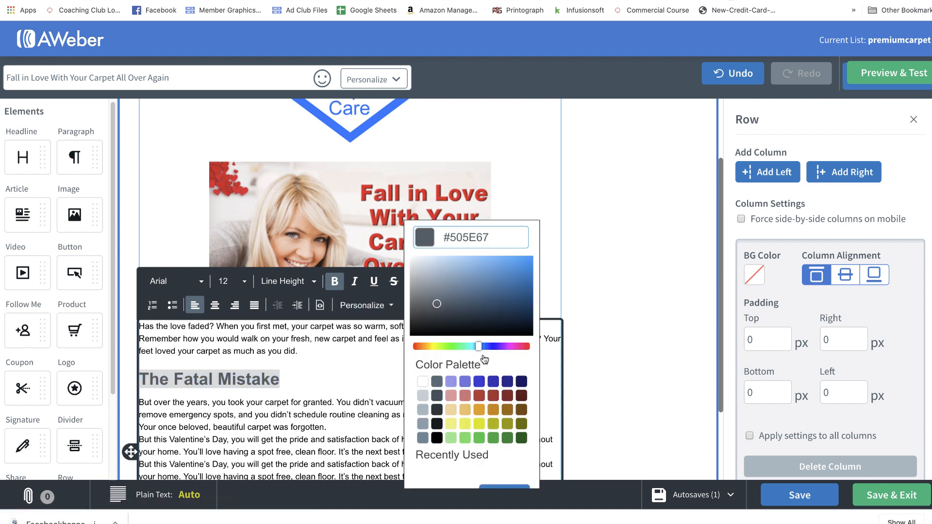
drag(478, 346, 405, 352)
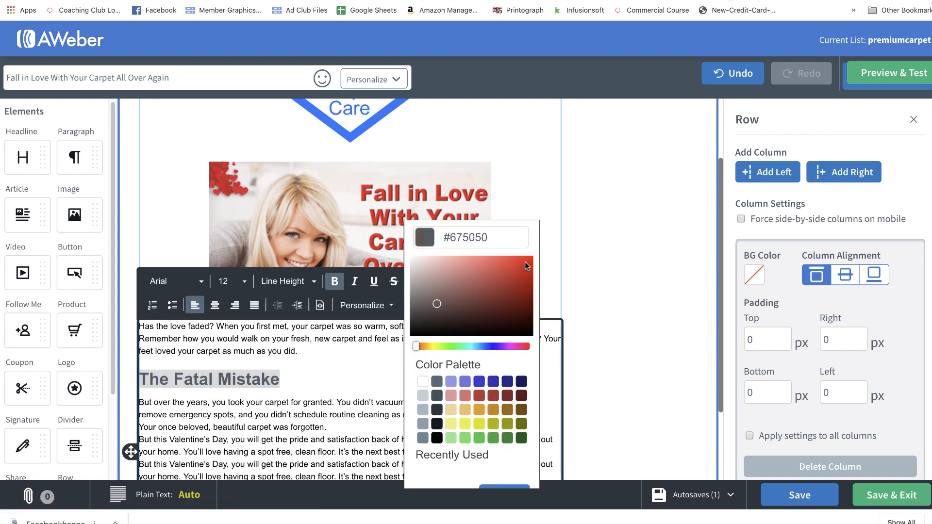
drag(528, 266, 536, 253)
click(303, 374)
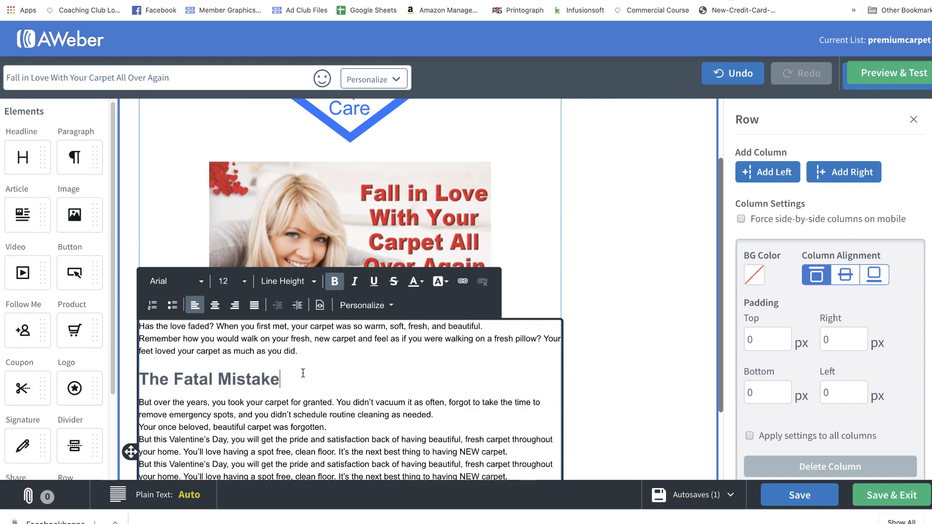
Step: Color the heading "The Fatal Mistake" dark red from the color palette
scroll(303, 374, down, 1)
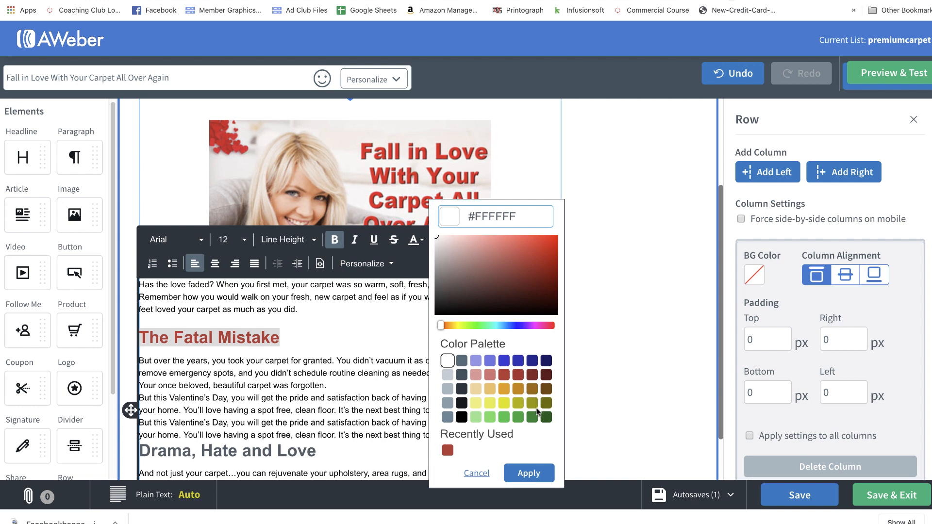
click(518, 374)
scroll(518, 374, down, 1)
click(528, 448)
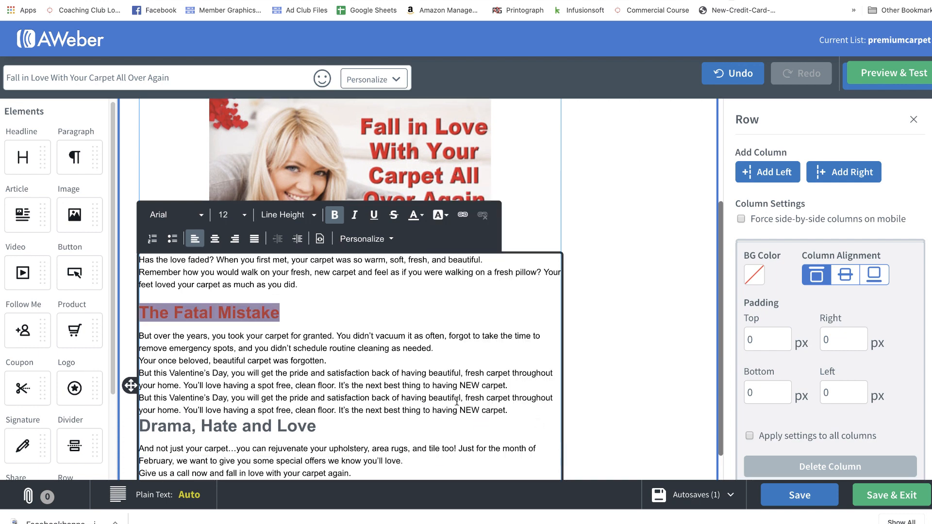
Step: Color the heading "Drama, Hate and Love" with the recently used dark red
click(324, 425)
drag(325, 425, 138, 426)
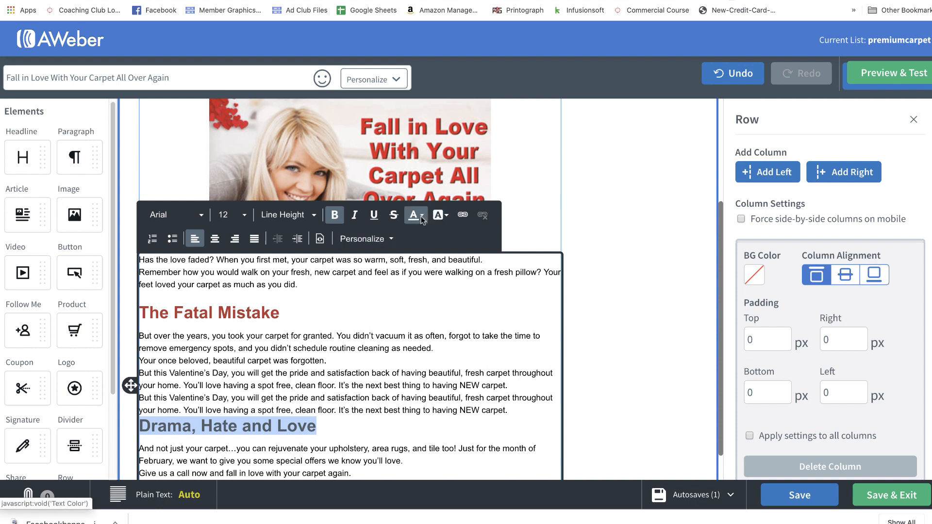
click(423, 218)
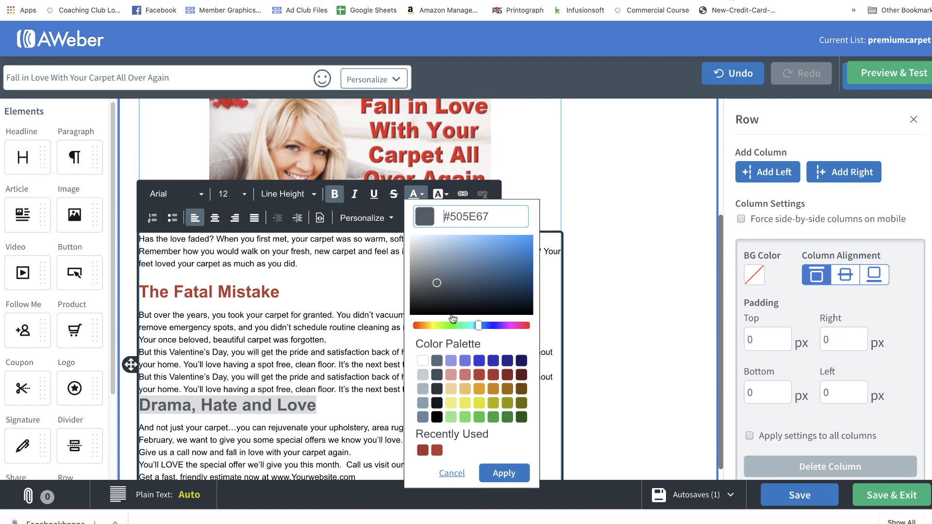
click(422, 450)
click(503, 473)
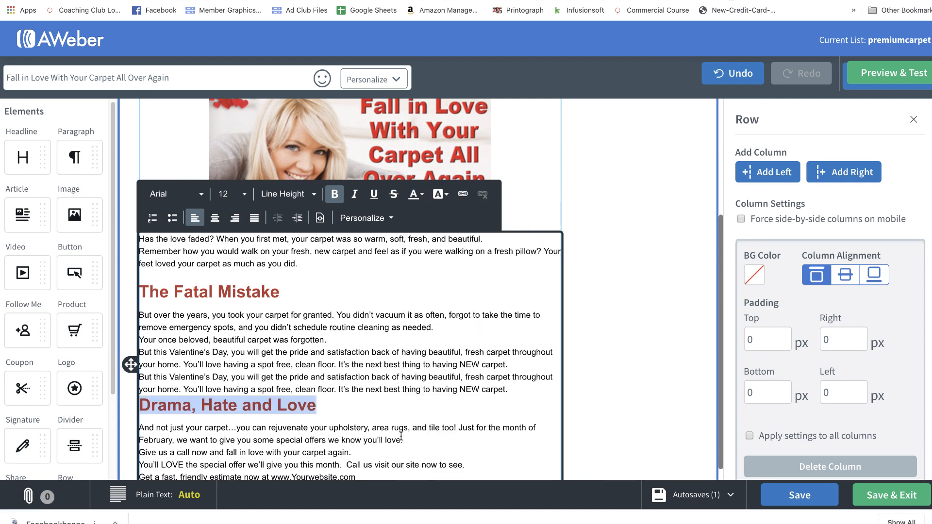
click(399, 416)
scroll(398, 416, down, 1)
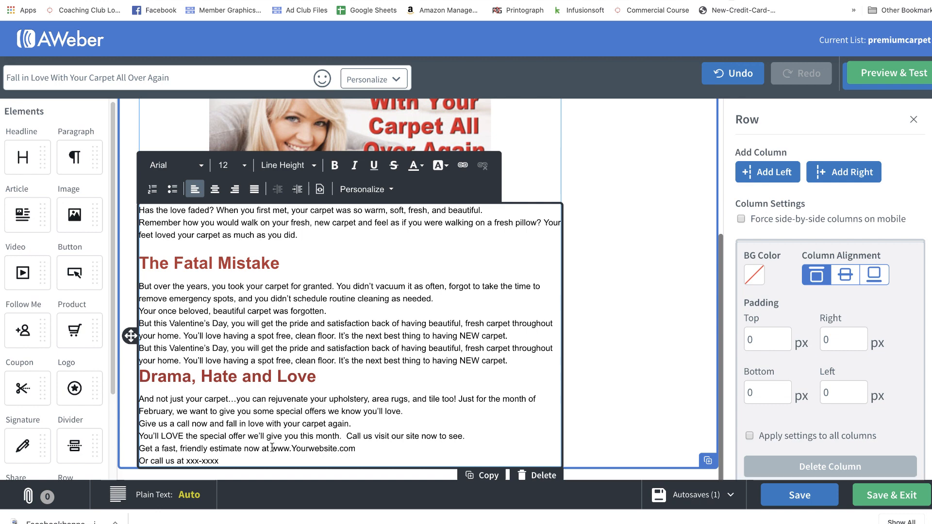
click(372, 445)
key(Return)
click(474, 421)
key(Return)
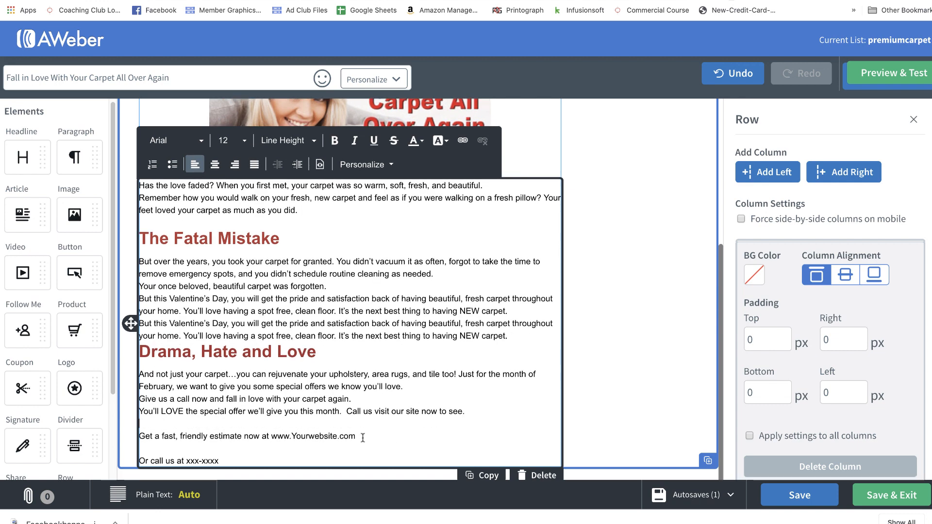
Step: Set the font size of the two opening paragraphs above "The Fatal Mistake" to 14
scroll(396, 416, up, 4)
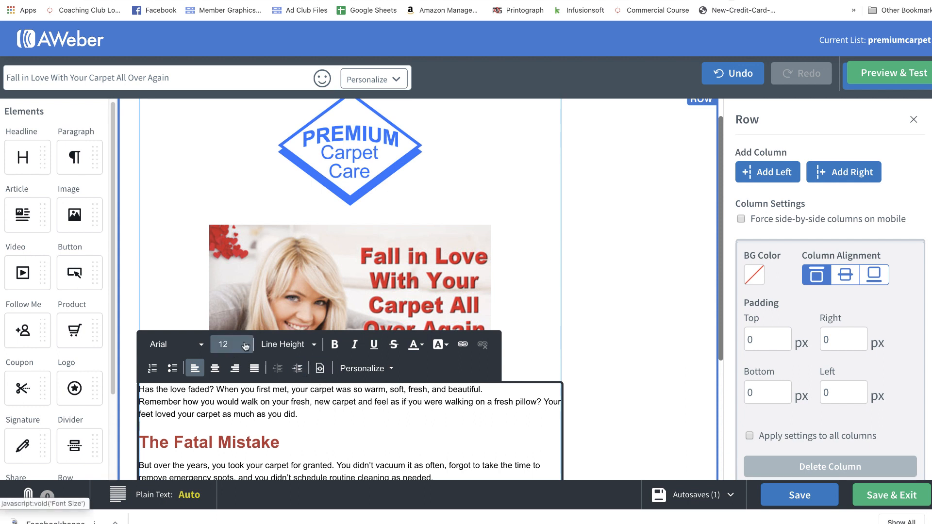
drag(284, 414, 140, 388)
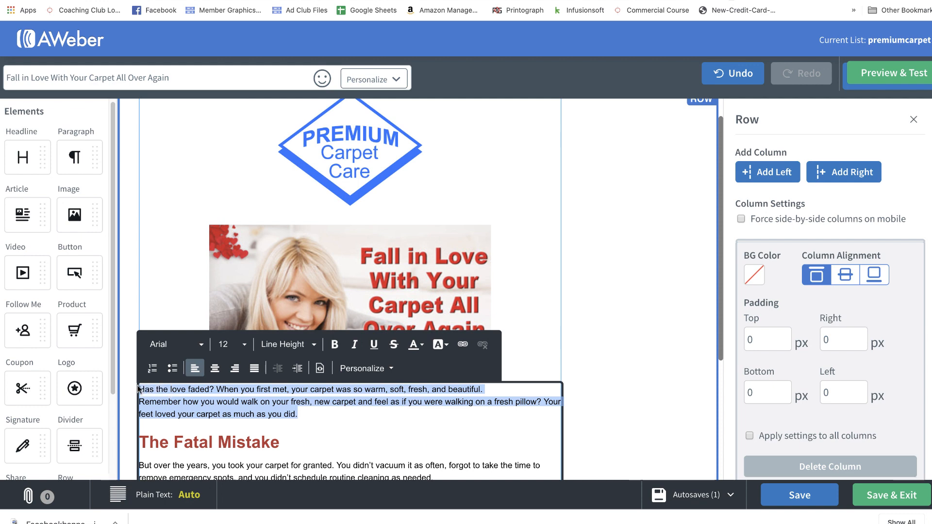
click(241, 346)
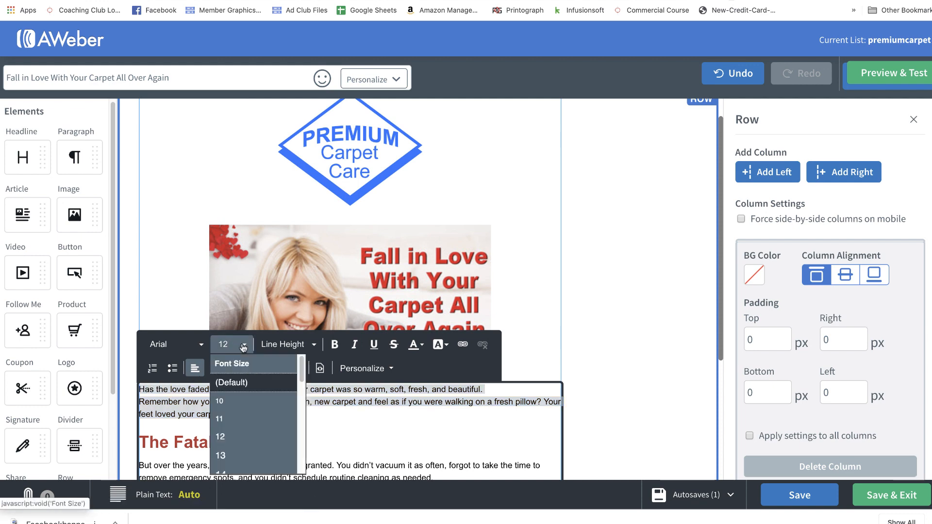
scroll(237, 451, down, 2)
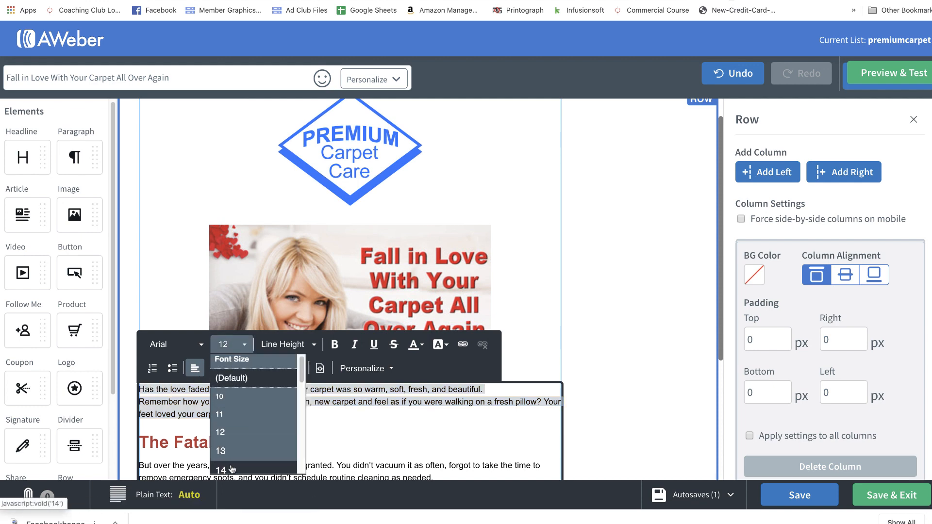
click(237, 451)
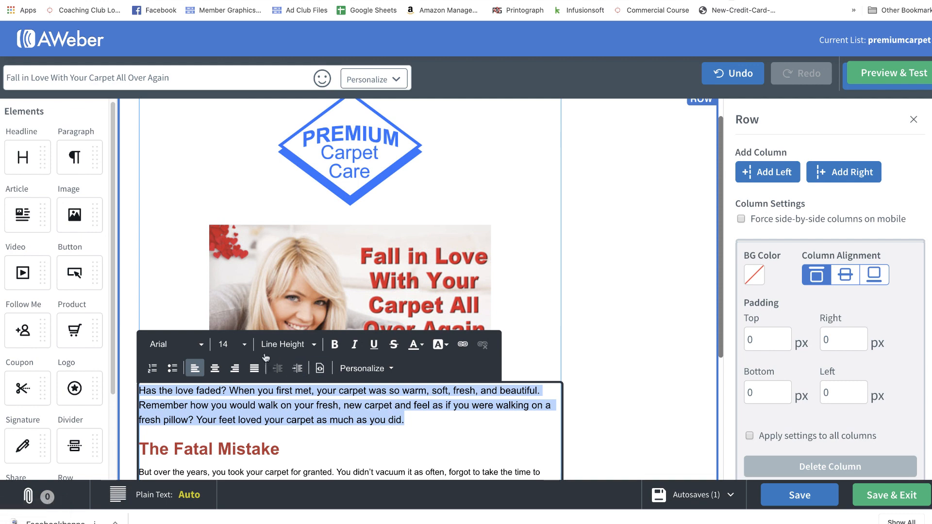
click(522, 403)
Step: Preview the newsletter, send a test message to the prefilled email address, and put away the received email's window
scroll(451, 408, down, 5)
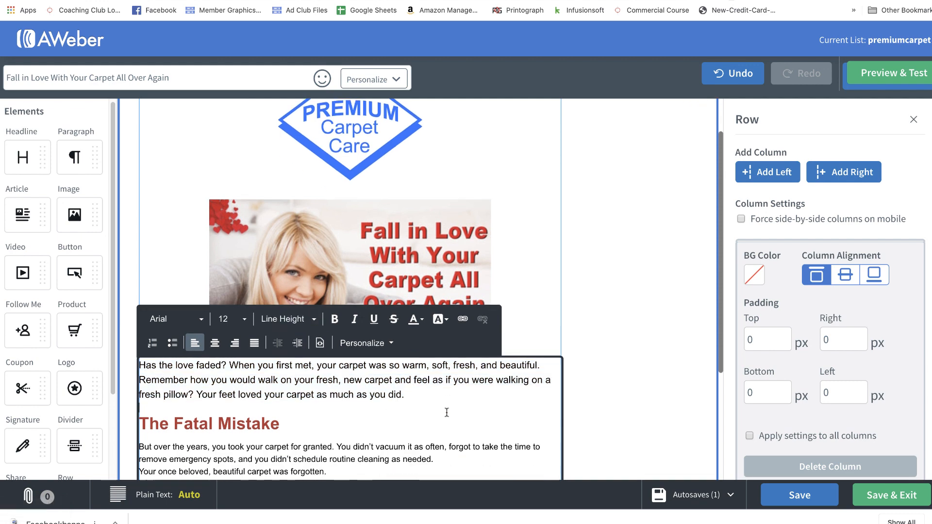
scroll(456, 413, up, 5)
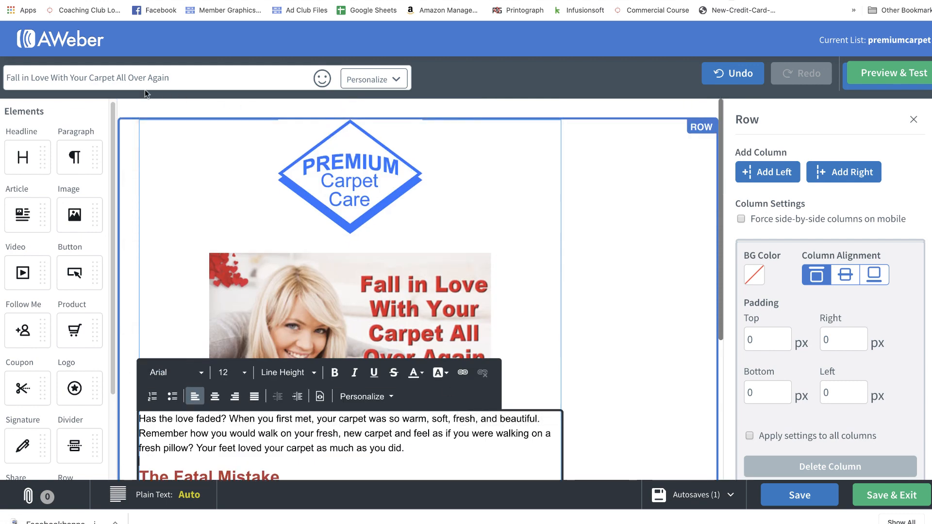
click(866, 74)
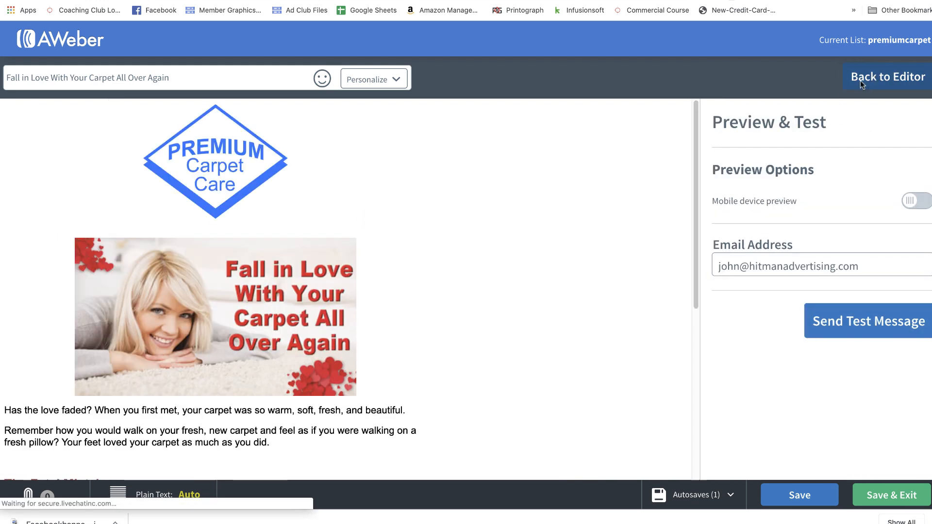
click(823, 325)
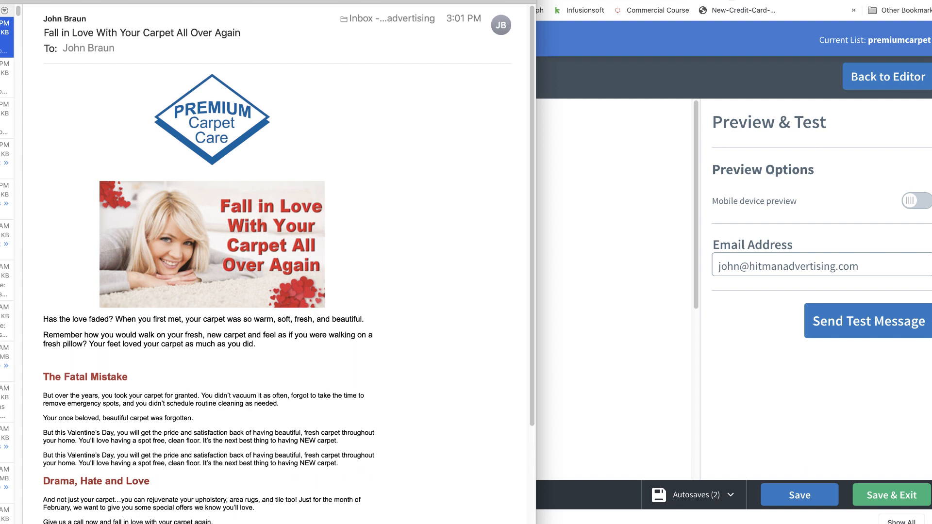
drag(272, 1, 0, 1)
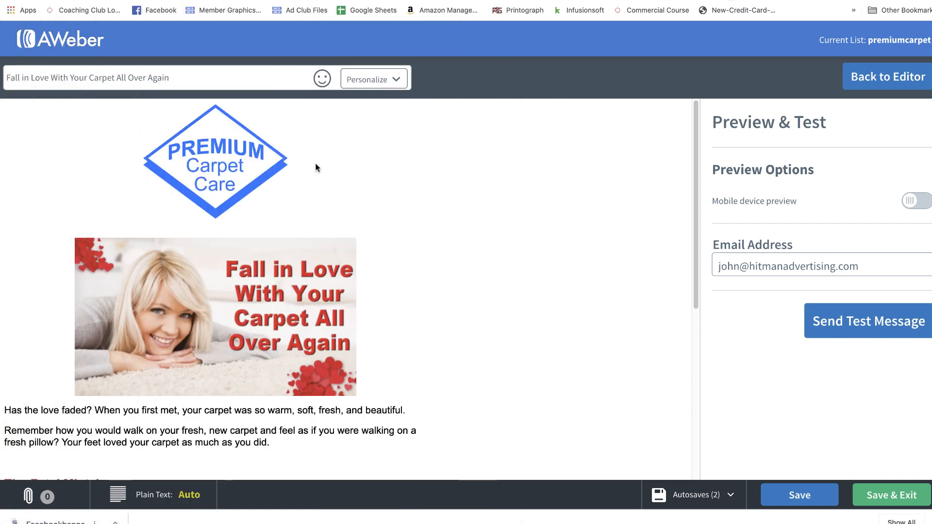
Step: Save and exit the newsletter, and check the send options of the "Fall in Love With Your Carpet All Over Again" draft
click(883, 495)
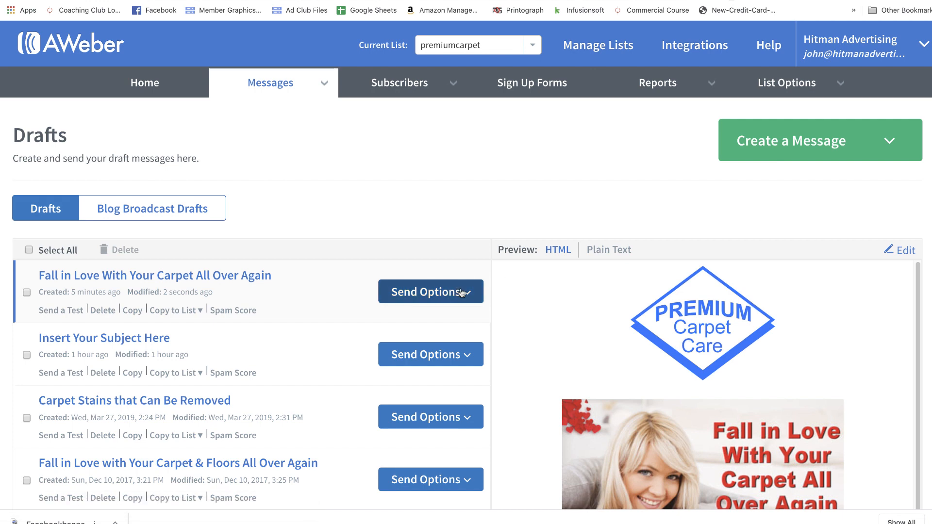
click(436, 291)
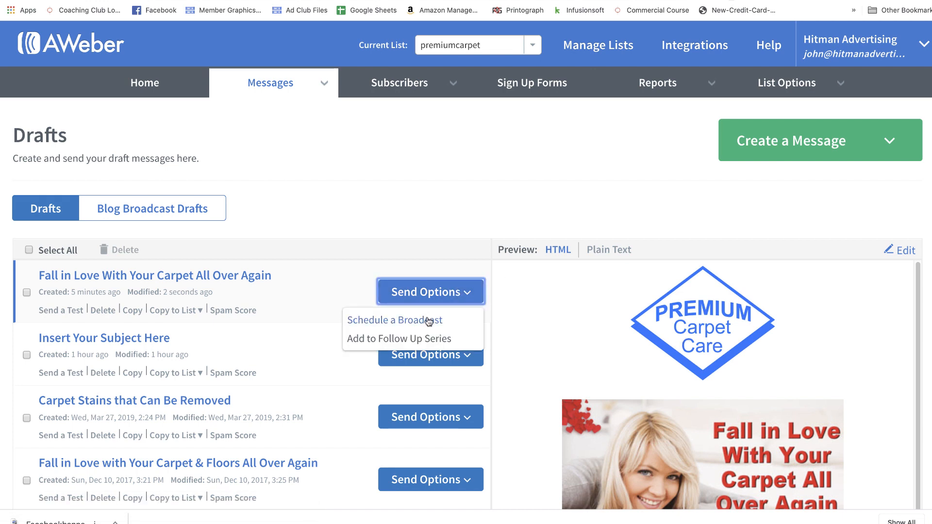
click(447, 212)
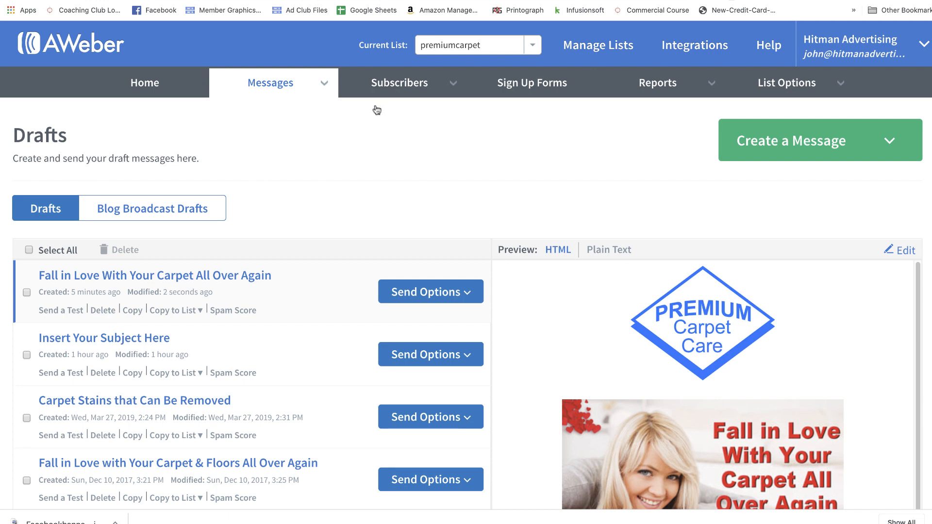
Step: Return to the Valentine Month Email Newsletter article and clear its text selection
click(146, 0)
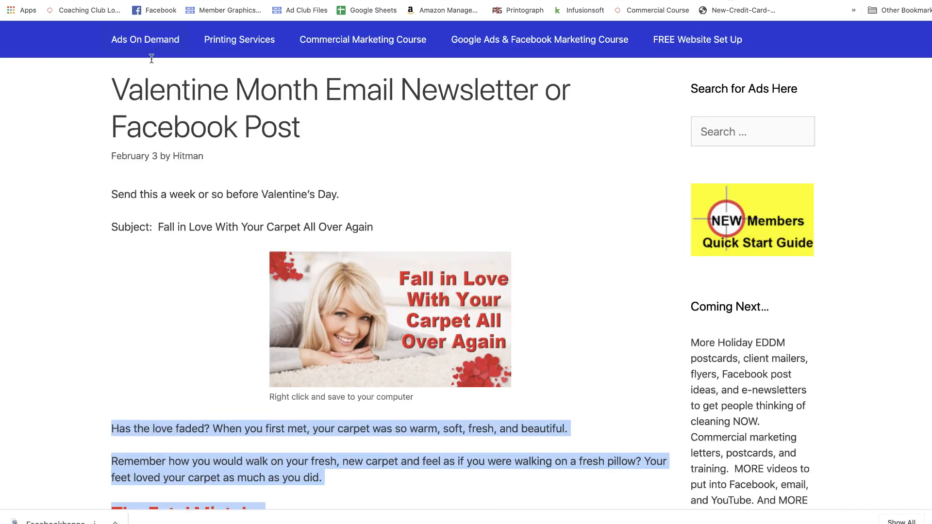
click(78, 258)
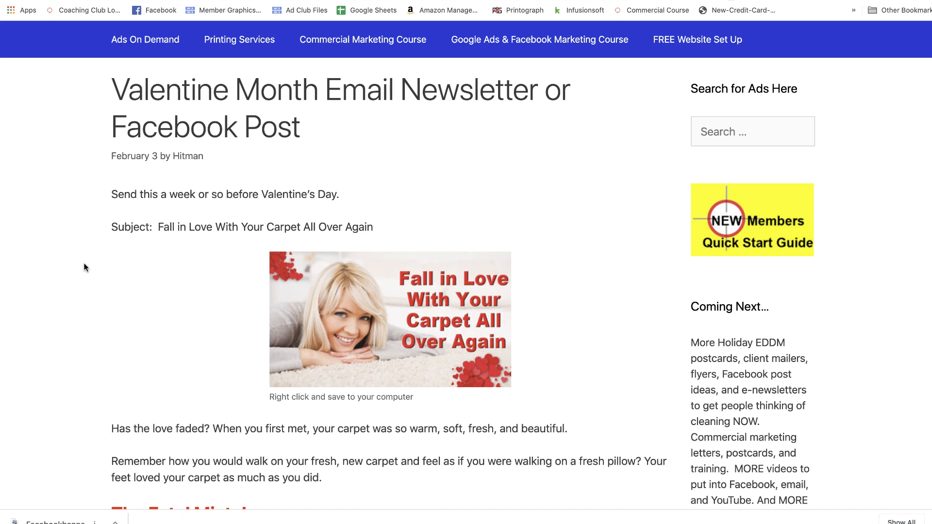
Step: Open the Email Newsletters category of the members site and look through its posts as far as Email Newsletter for January
scroll(84, 266, up, 3)
mouse_move(390, 112)
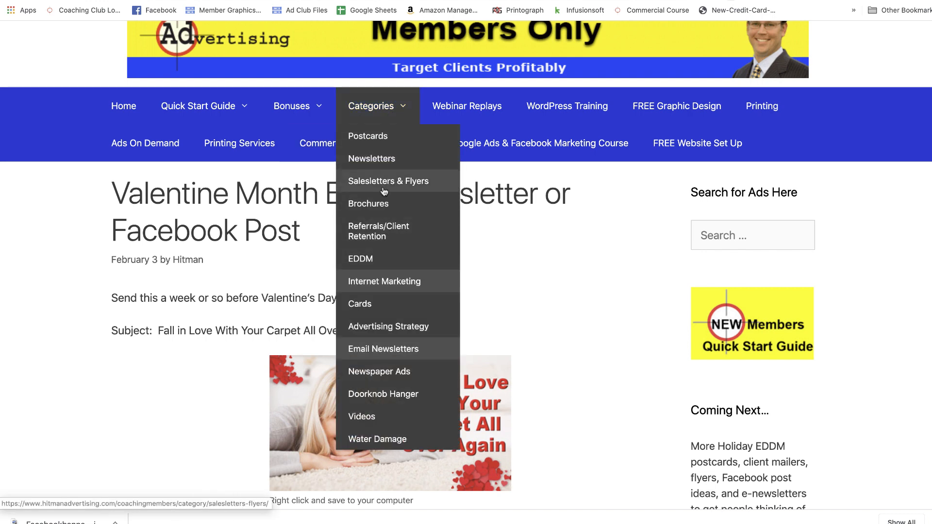
click(369, 354)
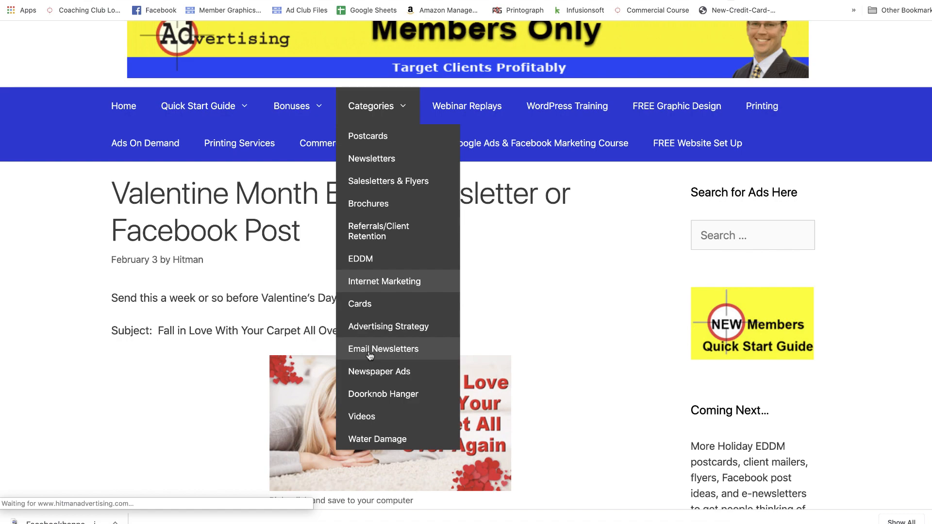
scroll(141, 310, down, 10)
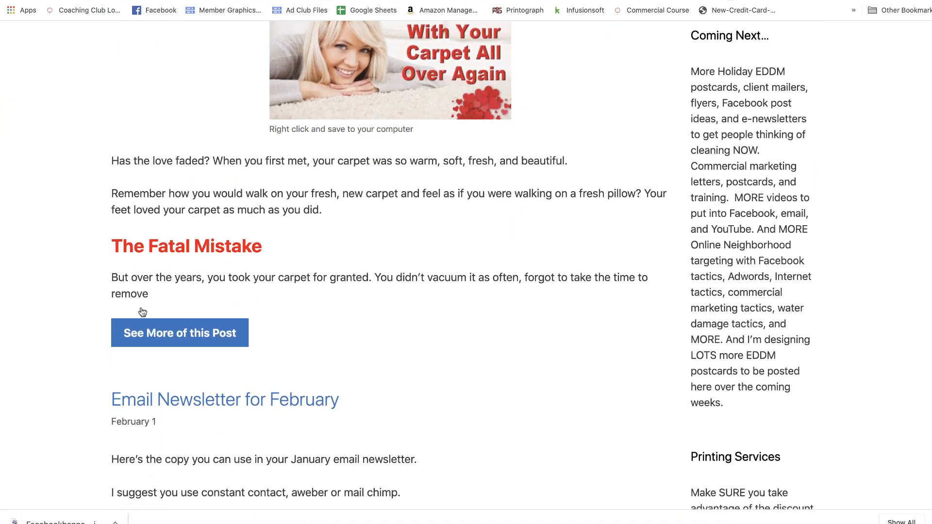
scroll(140, 312, down, 20)
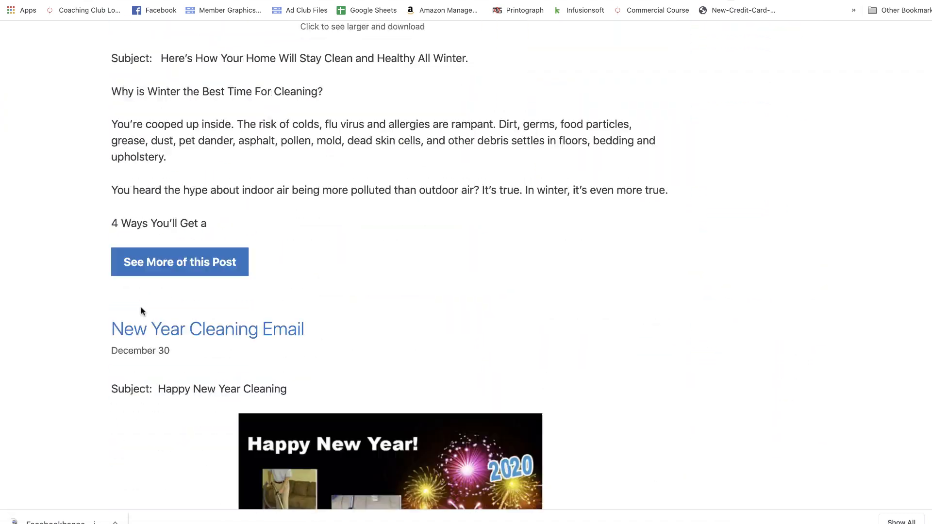
scroll(141, 311, down, 8)
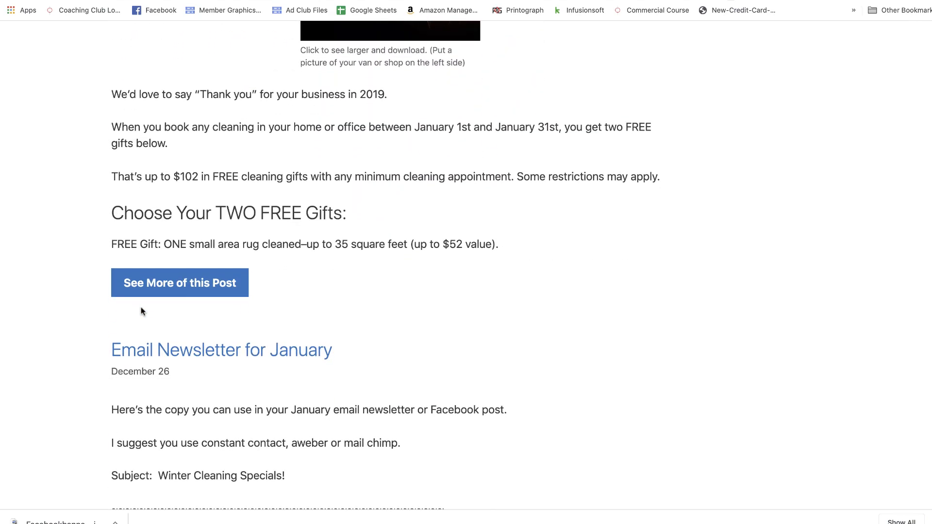
Step: Go back to the January 6 Email Newsletter & Facebook Post/Ad entry and review its instructions and Facebook post example
scroll(60, 320, up, 20)
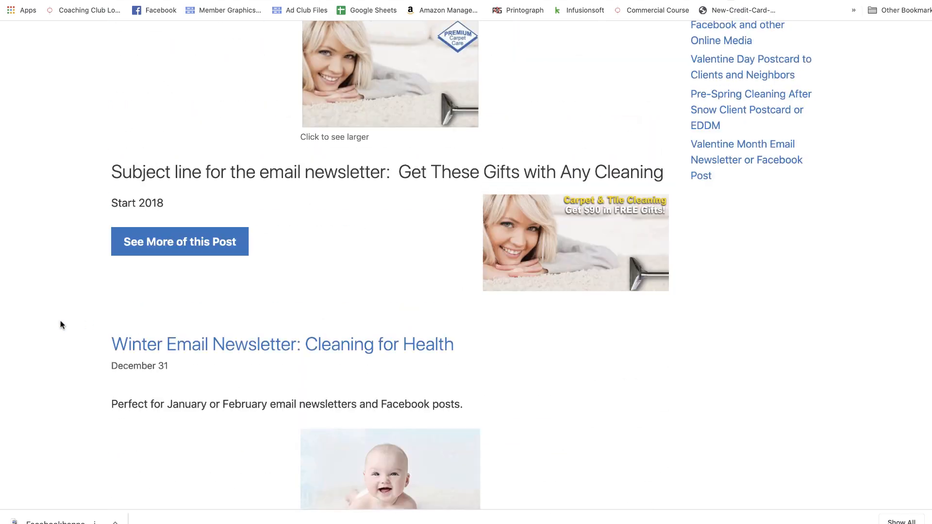
scroll(60, 320, up, 9)
scroll(60, 320, down, 6)
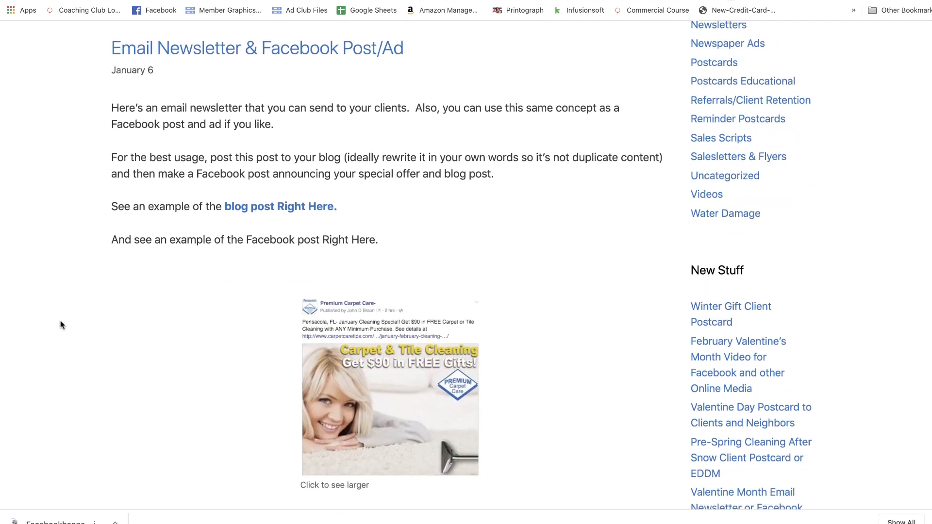
scroll(61, 324, down, 1)
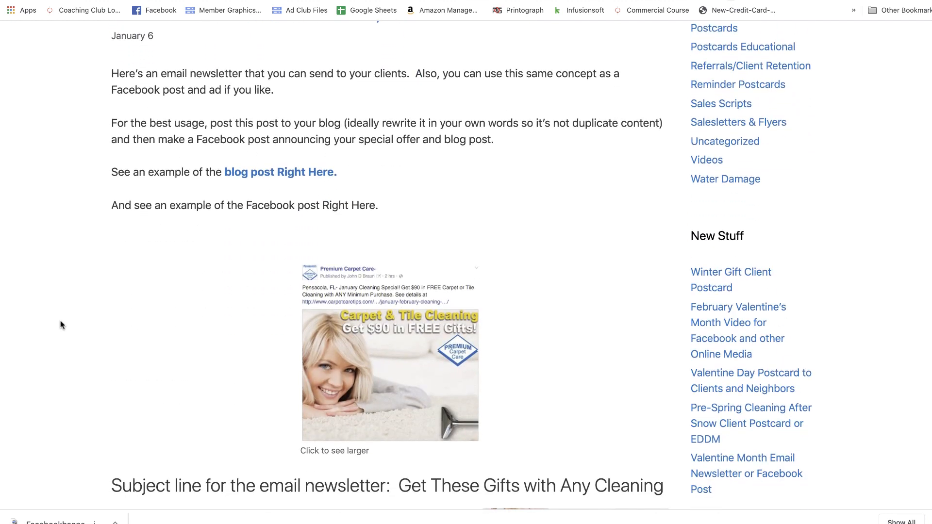
scroll(60, 324, up, 2)
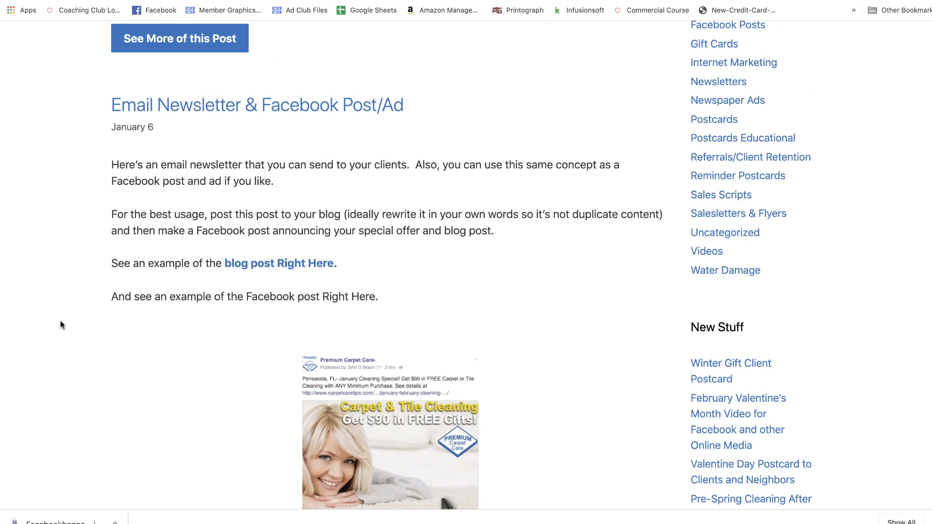